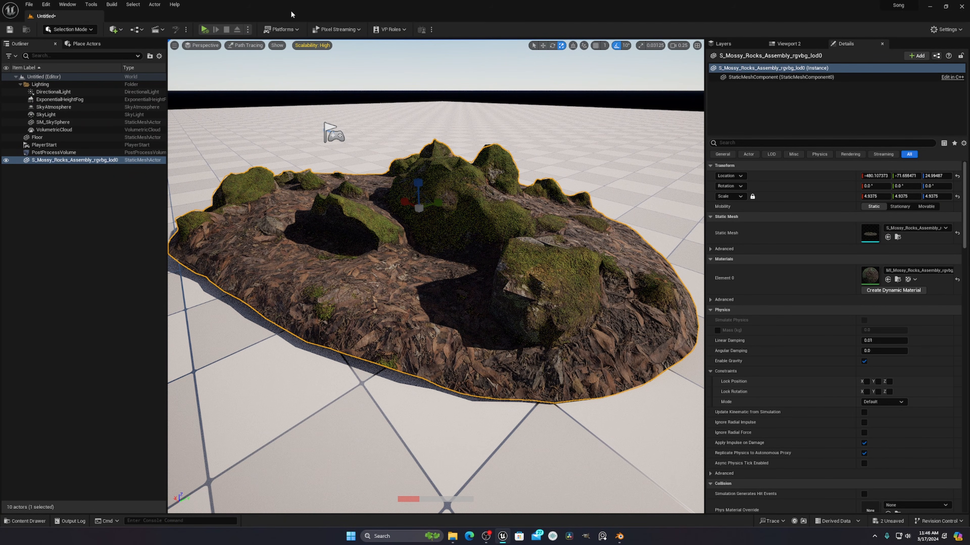
Compare the mossy rocks in Lit and Path Tracing view modes, ending in Lit
click(245, 47)
click(254, 66)
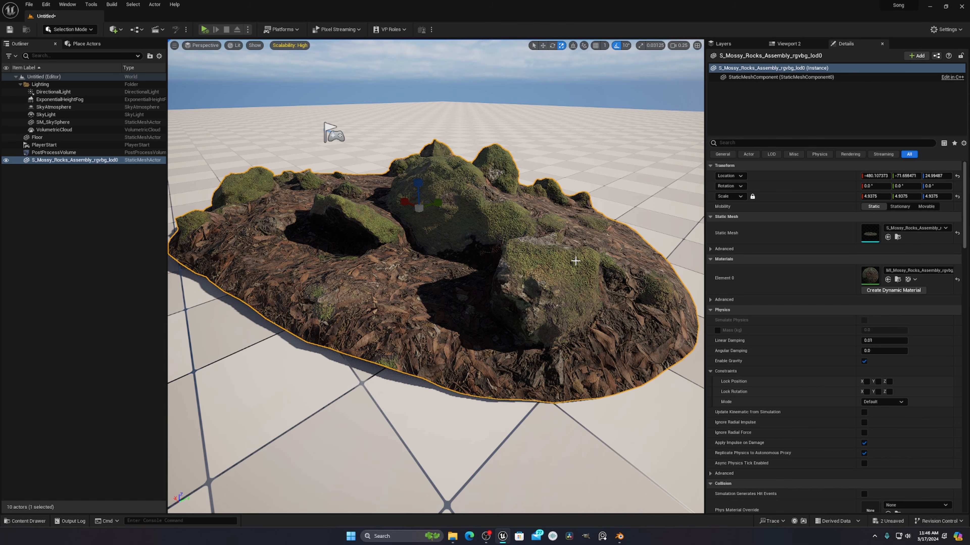
click(233, 45)
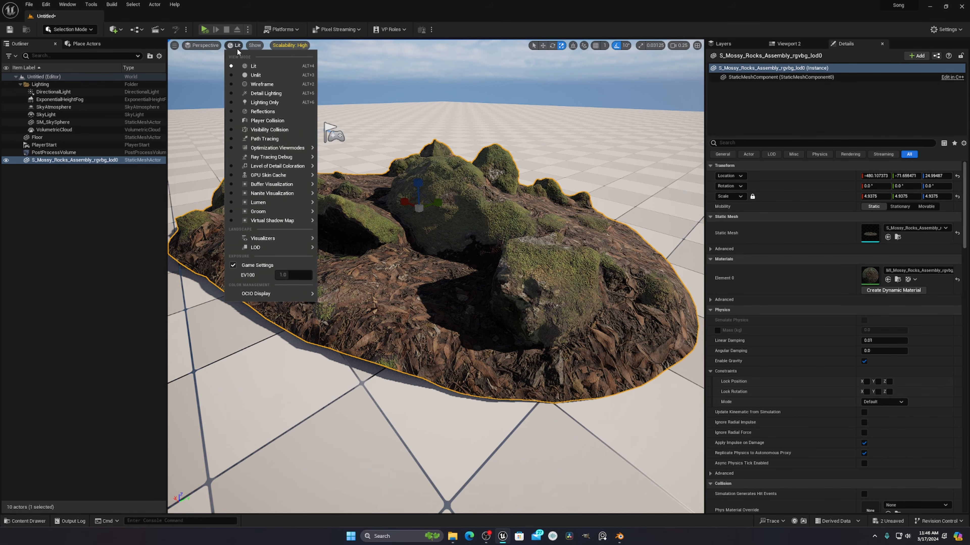
click(264, 138)
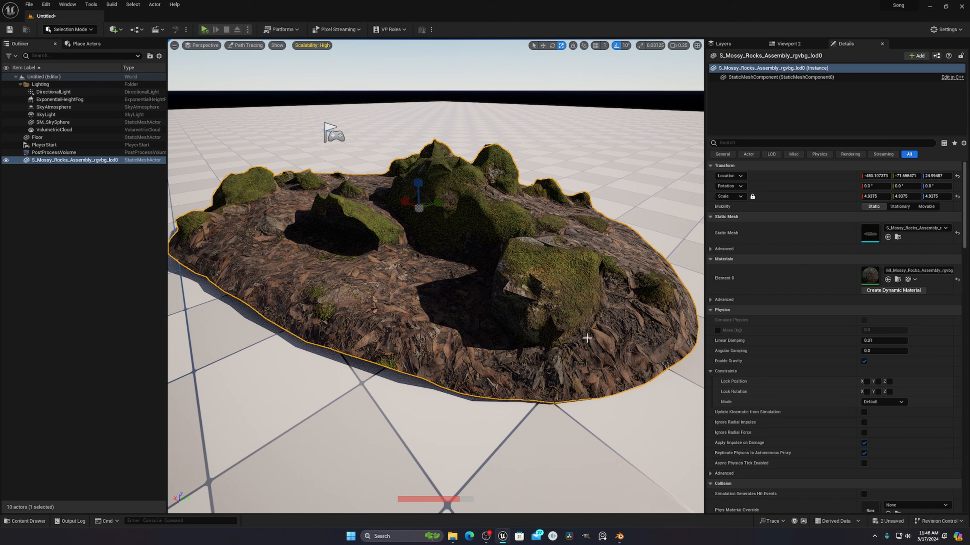
click(249, 46)
click(260, 68)
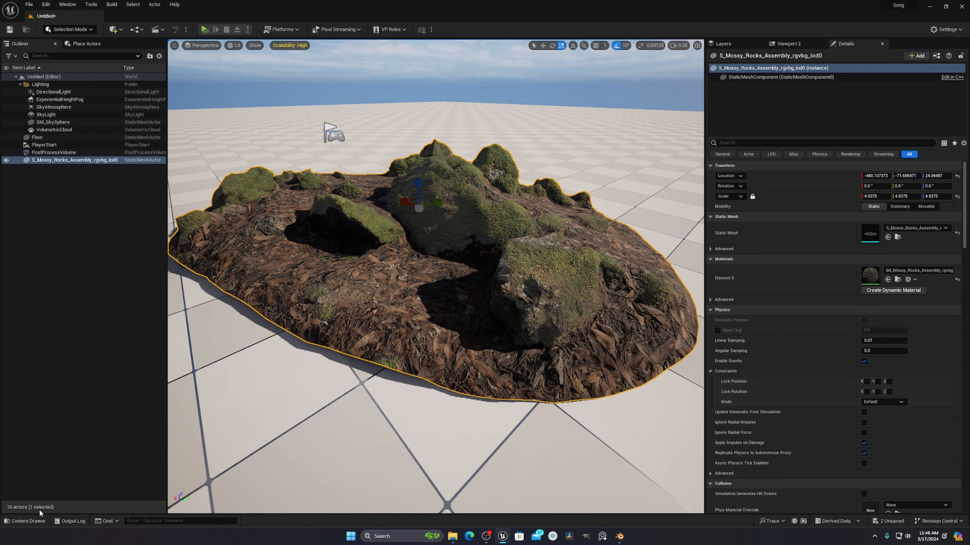
Inspect the mossy rocks mesh in the Nanite Triangles visualization, and return to the Lit view mode
click(234, 46)
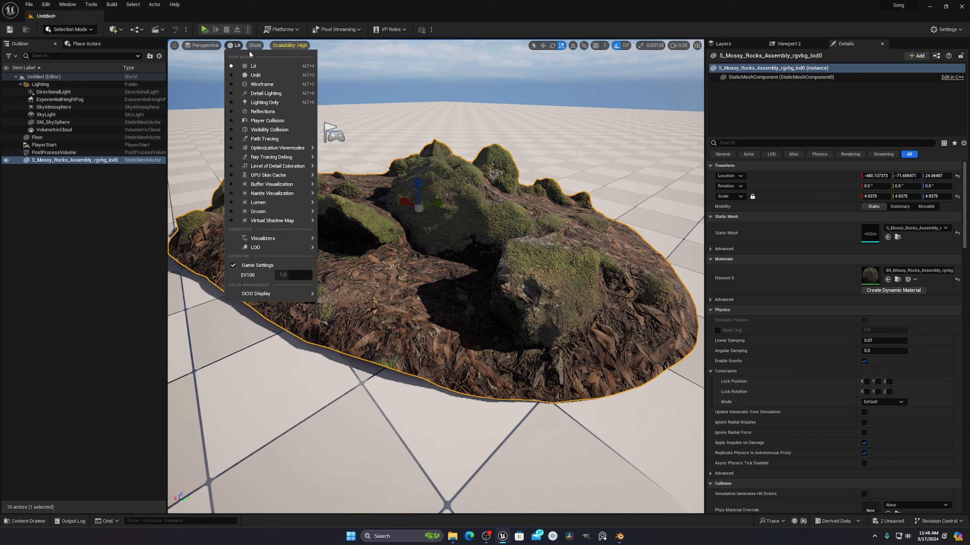
mouse_move(278, 194)
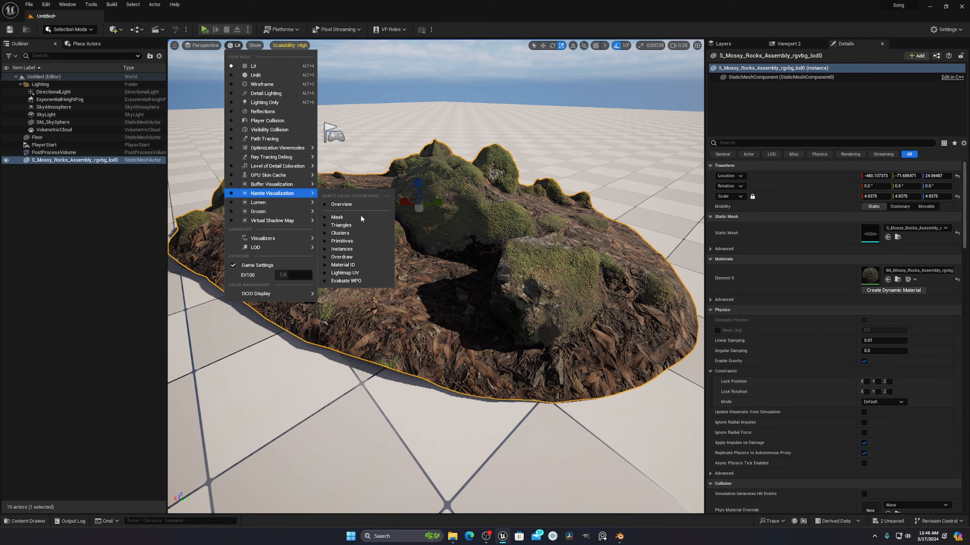
mouse_move(303, 203)
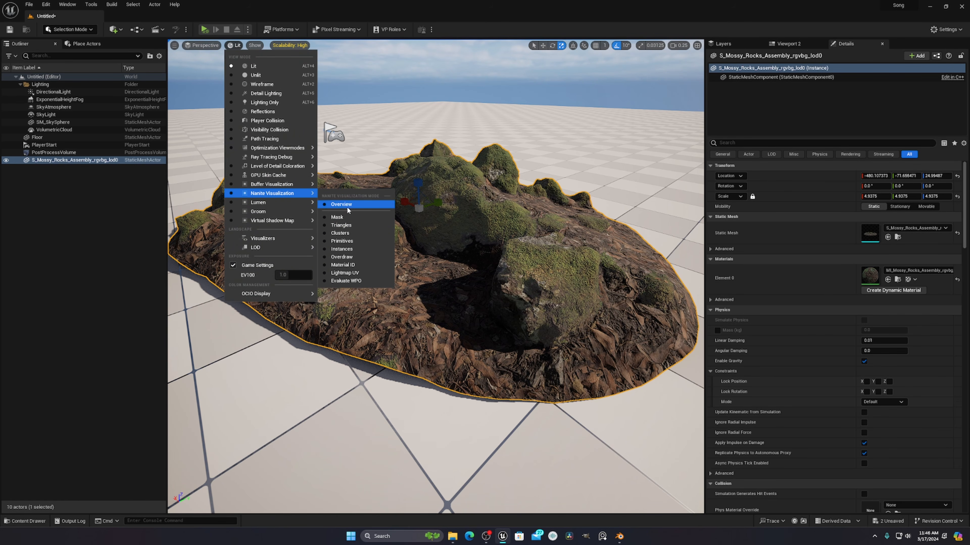
click(335, 228)
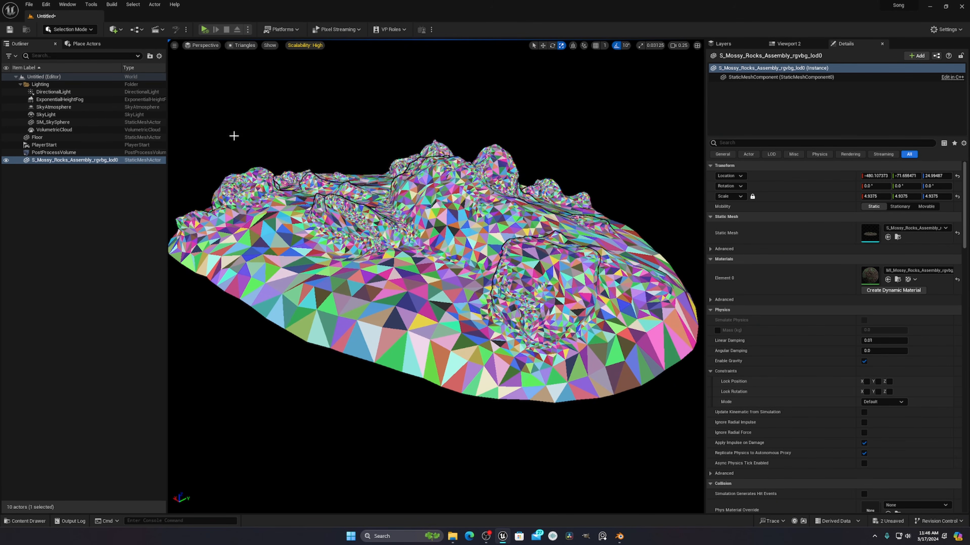
click(242, 45)
click(267, 68)
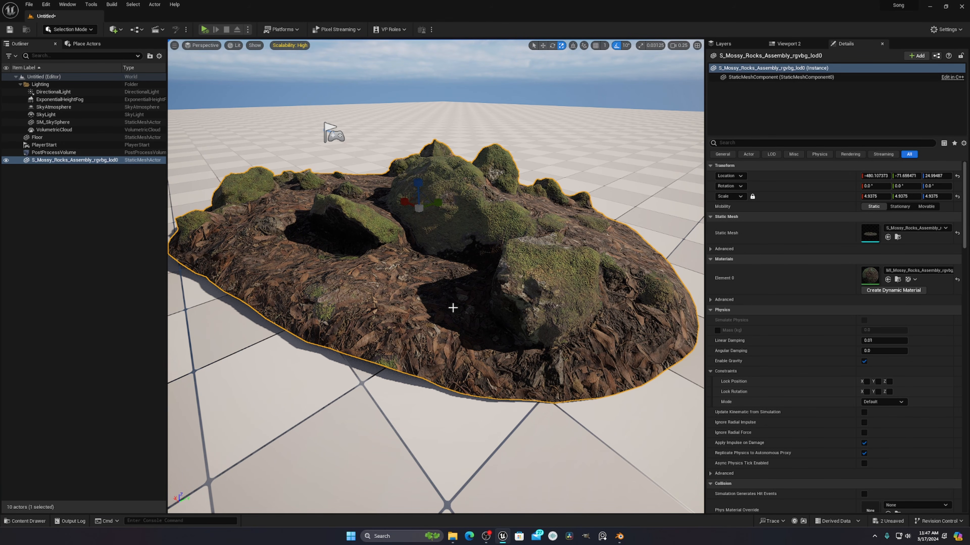
Disable Nanite on the S_Mossy_Rocks_Assembly_rgvbg_lod0 static mesh asset in the Megascans 3D_Assets folder
click(38, 523)
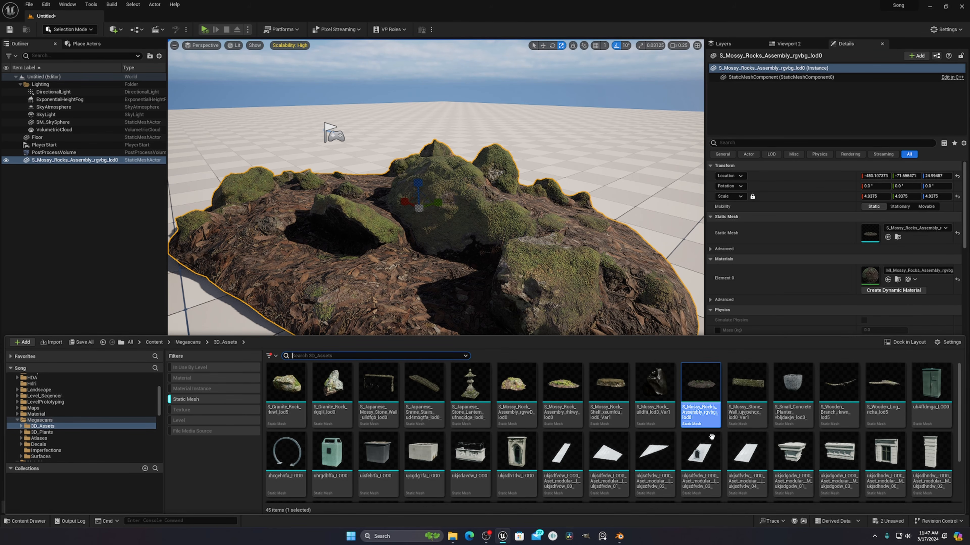
right_click(699, 414)
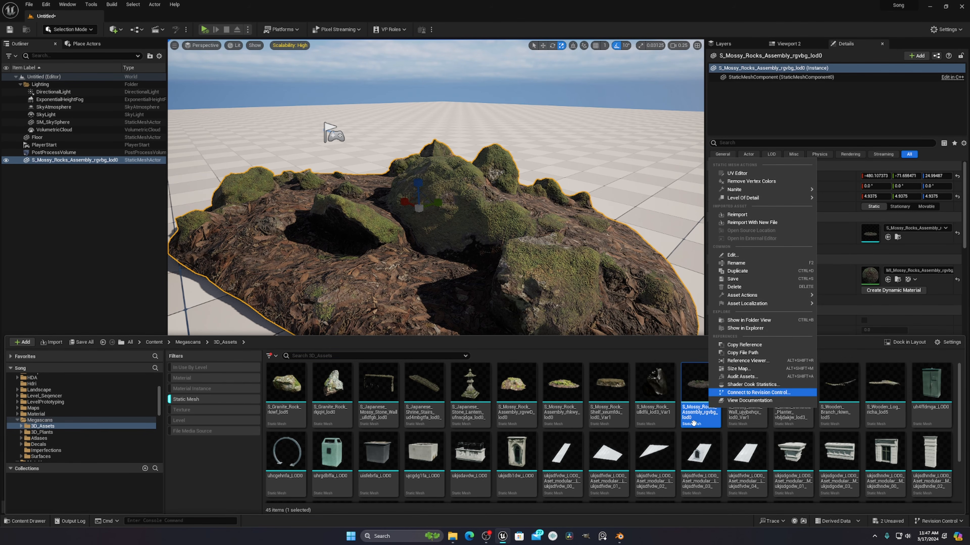
click(665, 423)
click(702, 414)
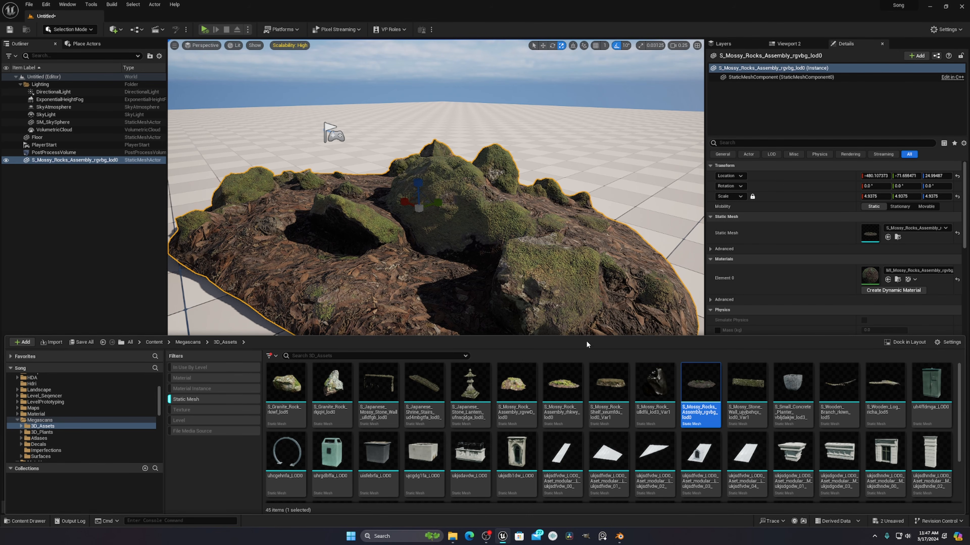
right_click(708, 408)
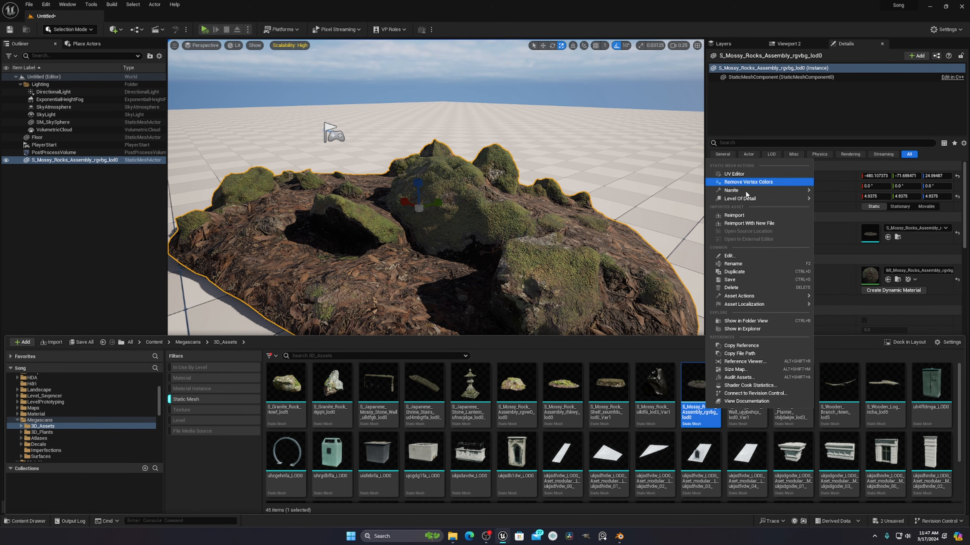
mouse_move(739, 191)
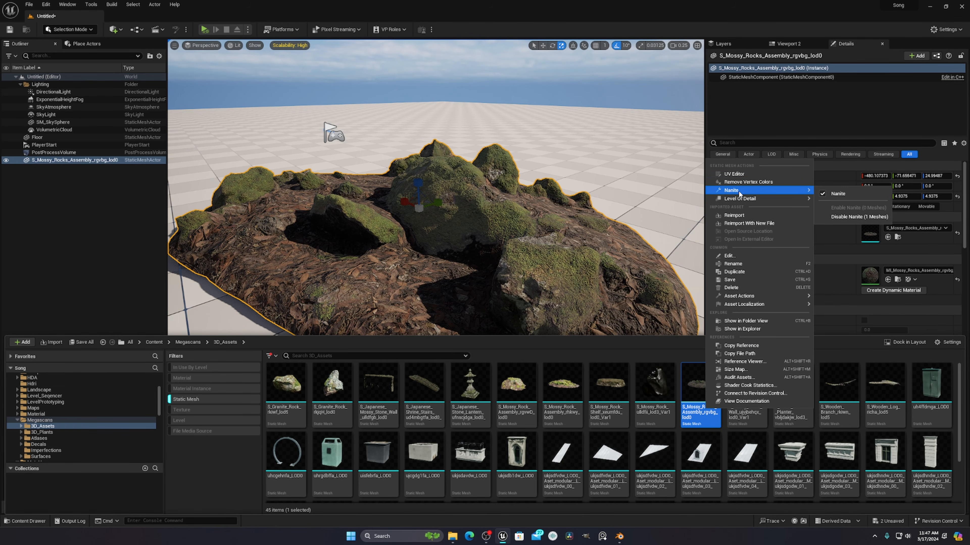
click(847, 217)
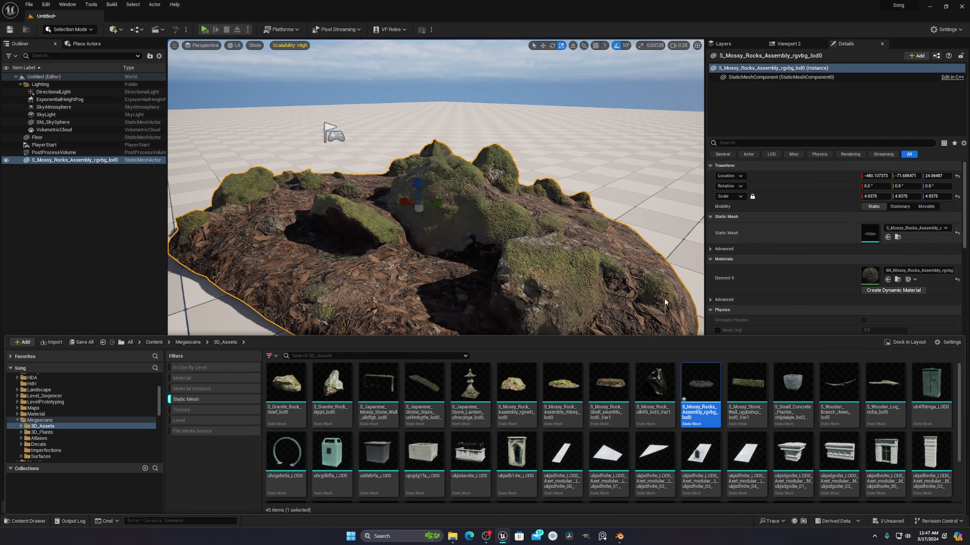
click(589, 83)
click(478, 271)
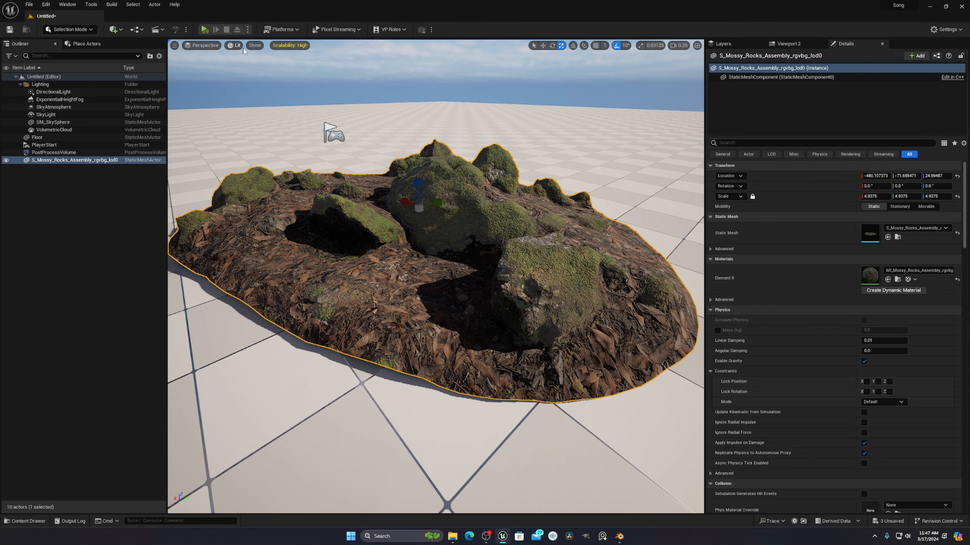
Check the mesh with Nanite disabled in the Nanite Triangles visualization, and switch back to Lit
click(255, 45)
click(235, 45)
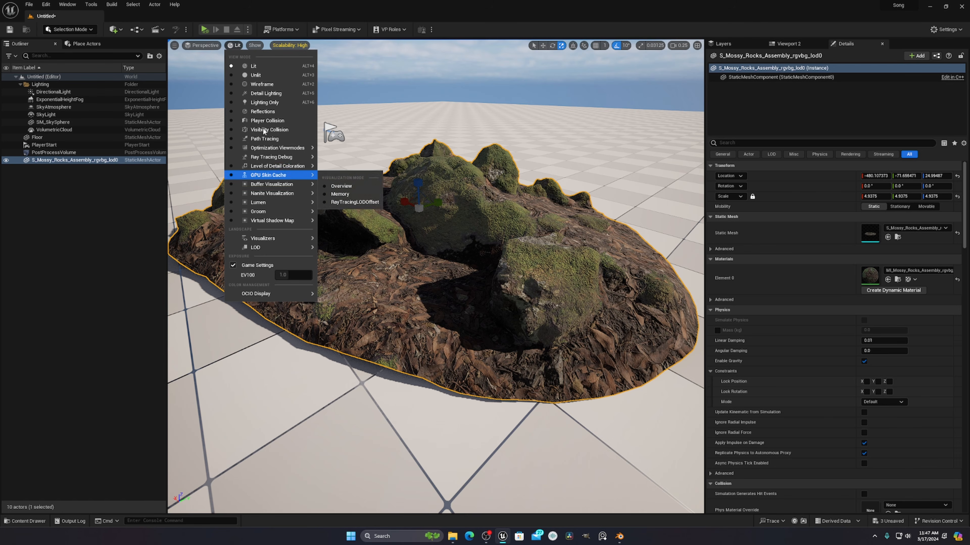
mouse_move(298, 193)
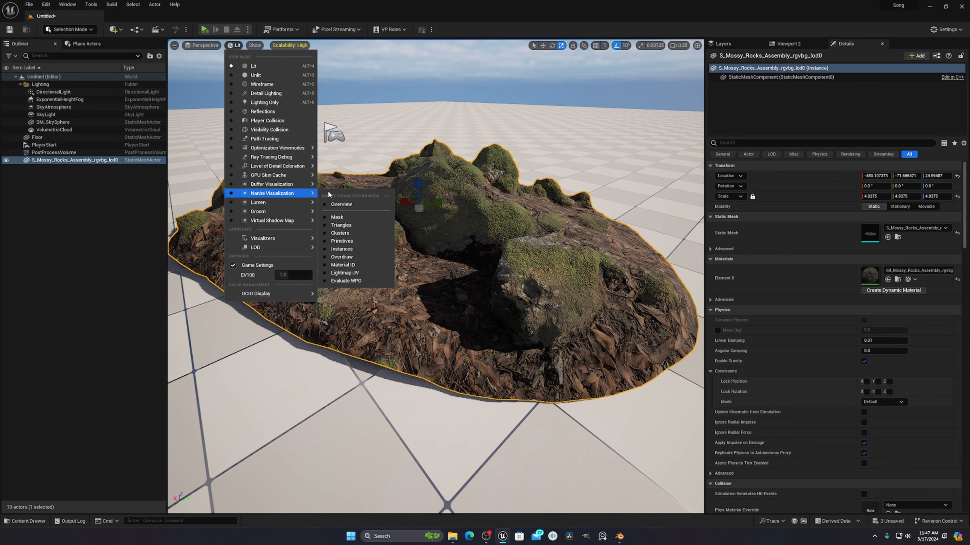
click(340, 225)
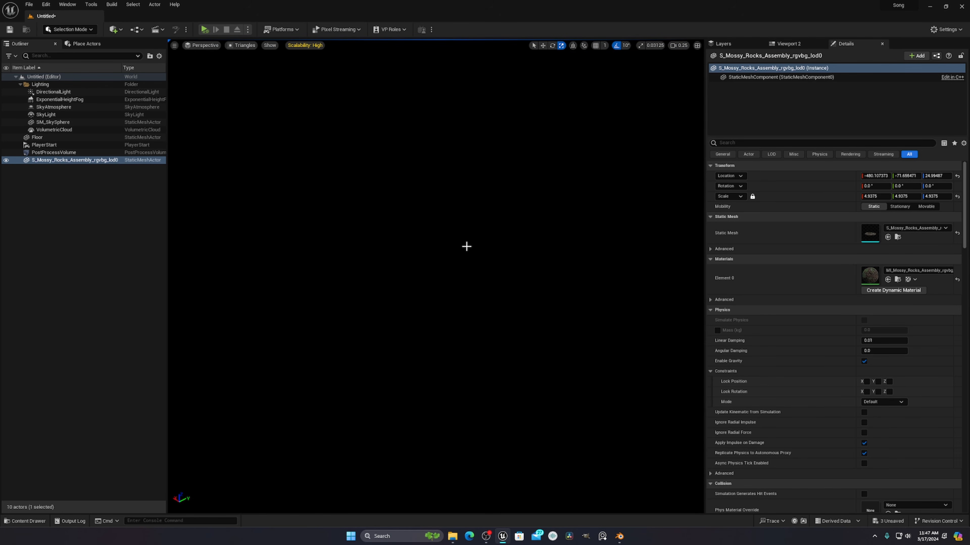
click(246, 46)
click(263, 66)
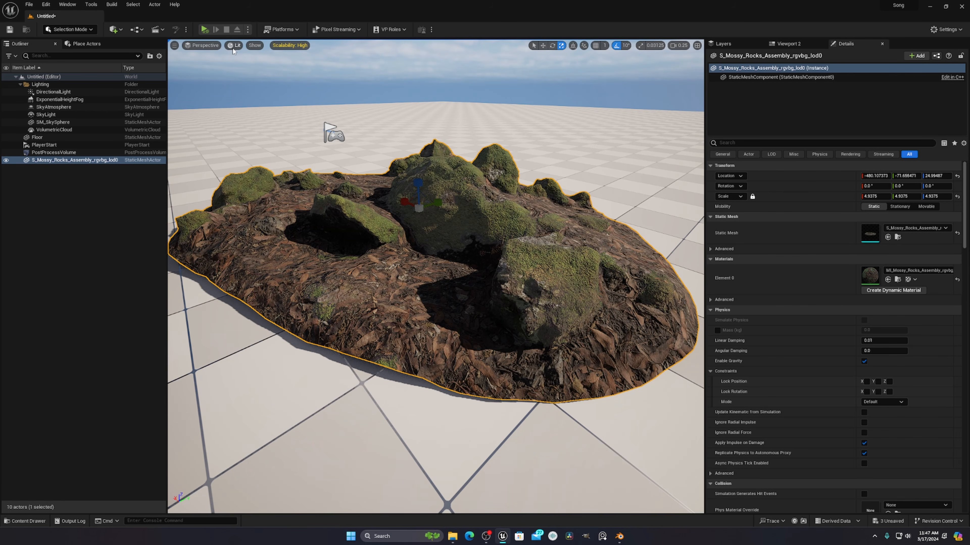
Examine the non-Nanite mossy rocks with Path Tracing, and go back to the Lit view mode
click(234, 45)
click(264, 139)
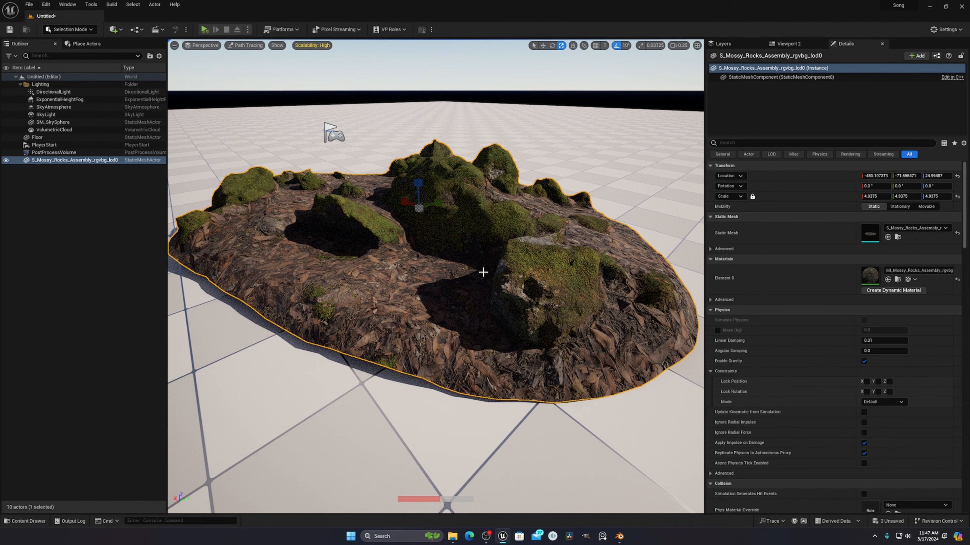
click(260, 49)
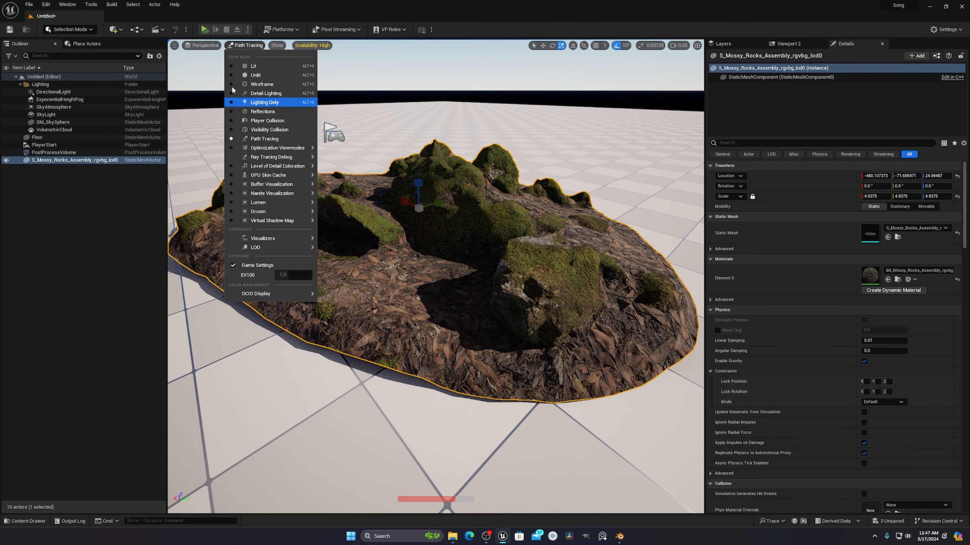
click(306, 46)
click(260, 46)
click(261, 67)
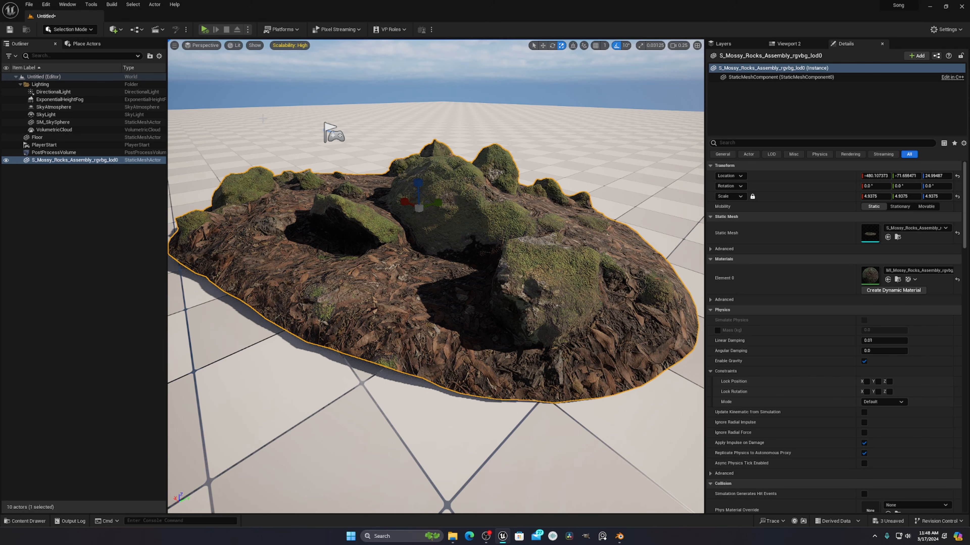
Re-enable Nanite on the S_Mossy_Rocks_Assembly_rgvbg_lod0 static mesh asset
right_drag(402, 79, 403, 57)
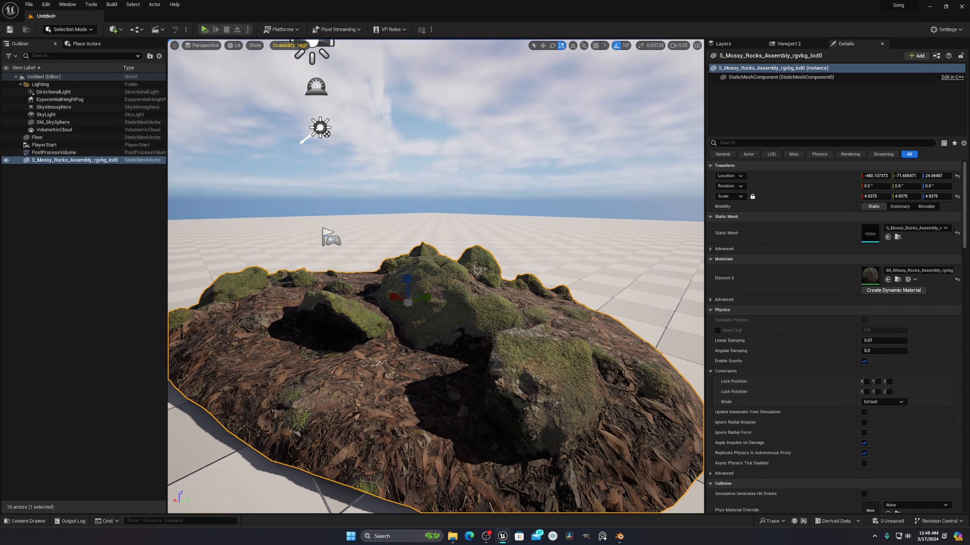
right_drag(439, 145, 435, 150)
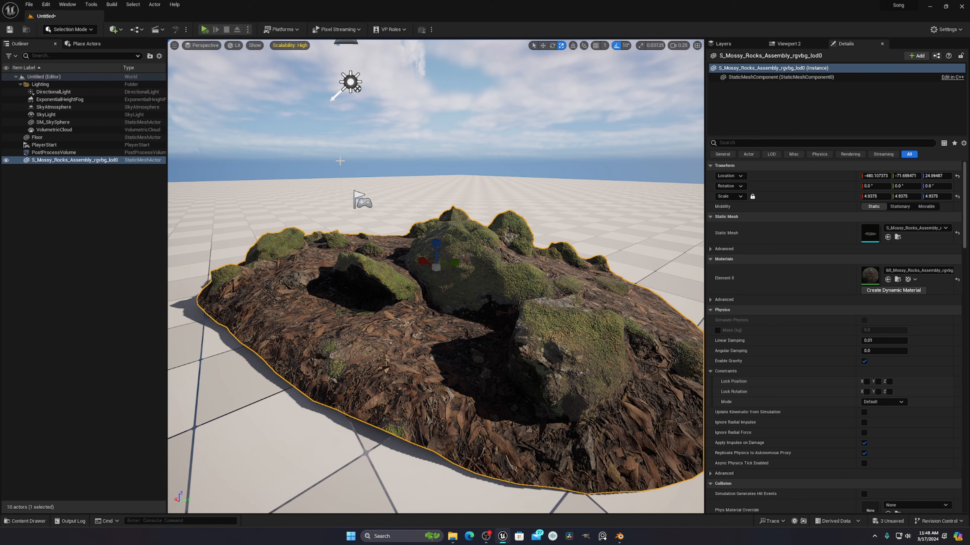
right_drag(219, 64, 237, 64)
click(231, 46)
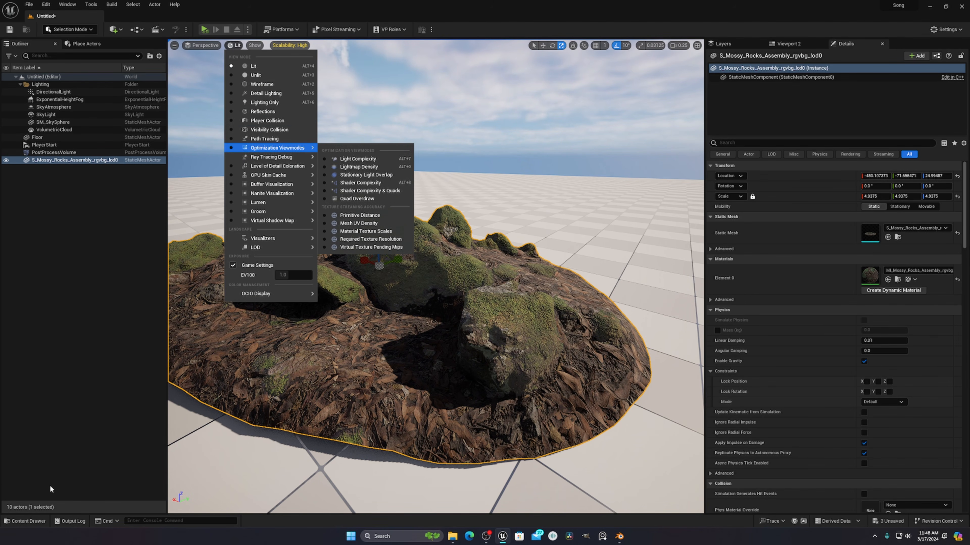
click(25, 521)
right_click(717, 412)
mouse_move(802, 191)
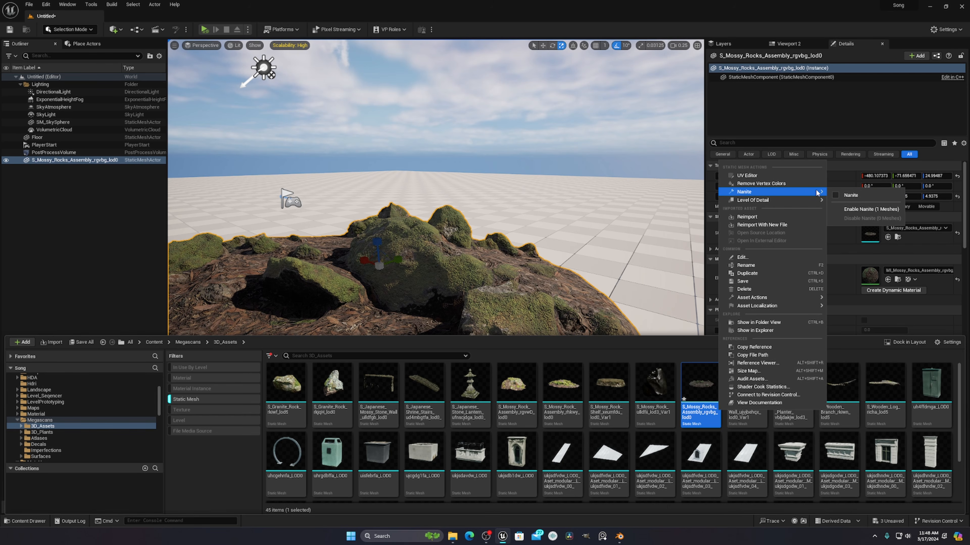
click(854, 210)
Verify the re-enabled Nanite mesh with the Triangles visualization, and restore the Lit view mode
right_drag(520, 251, 507, 266)
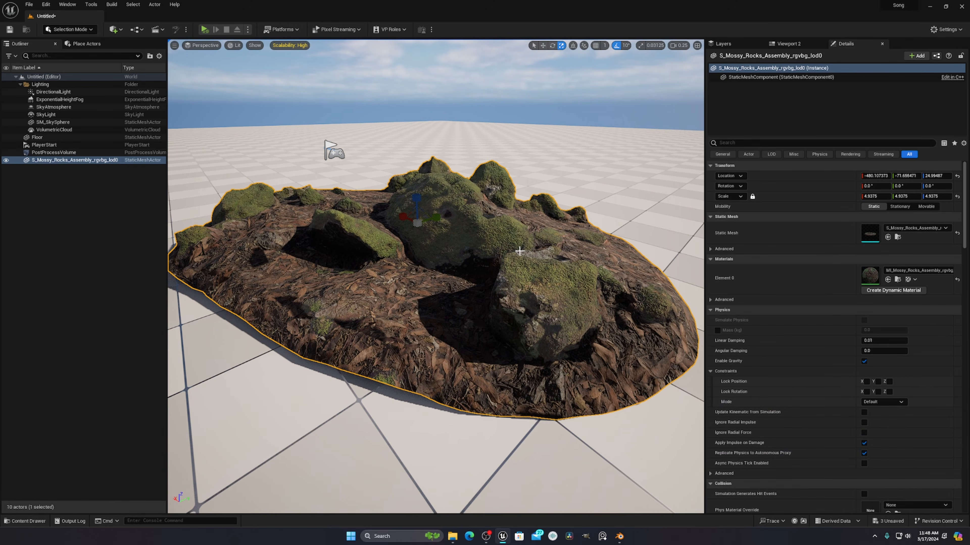
scroll(512, 252, down, 3)
scroll(492, 258, up, 3)
click(234, 45)
mouse_move(272, 193)
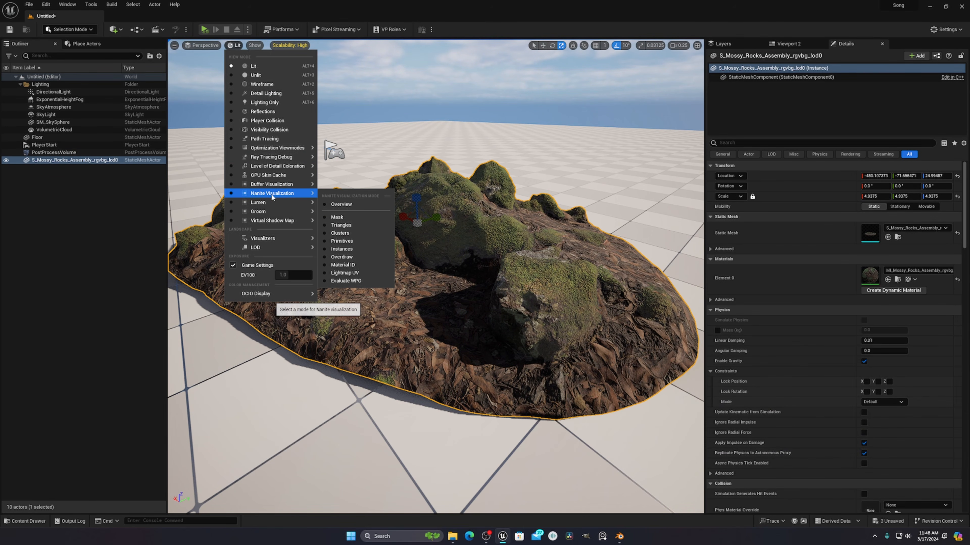
click(346, 224)
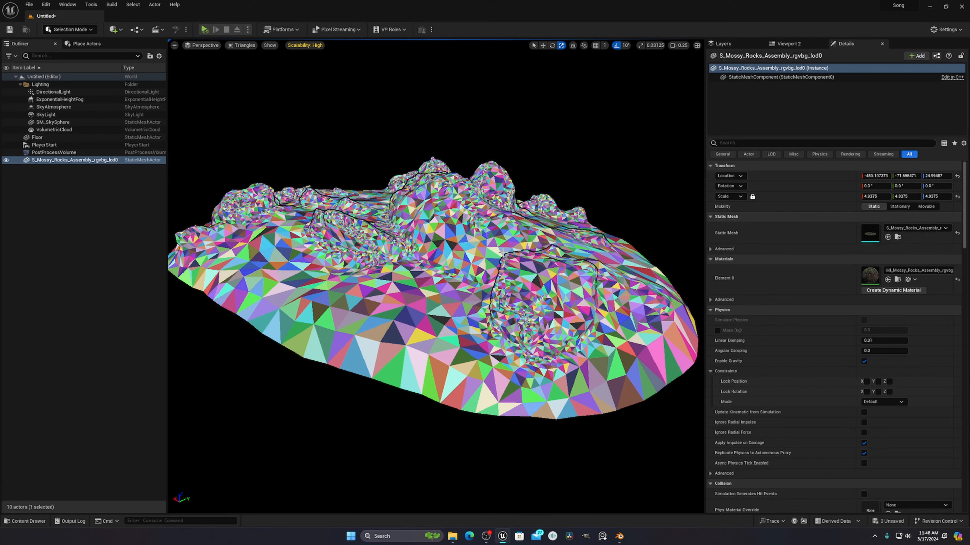
click(241, 47)
click(249, 63)
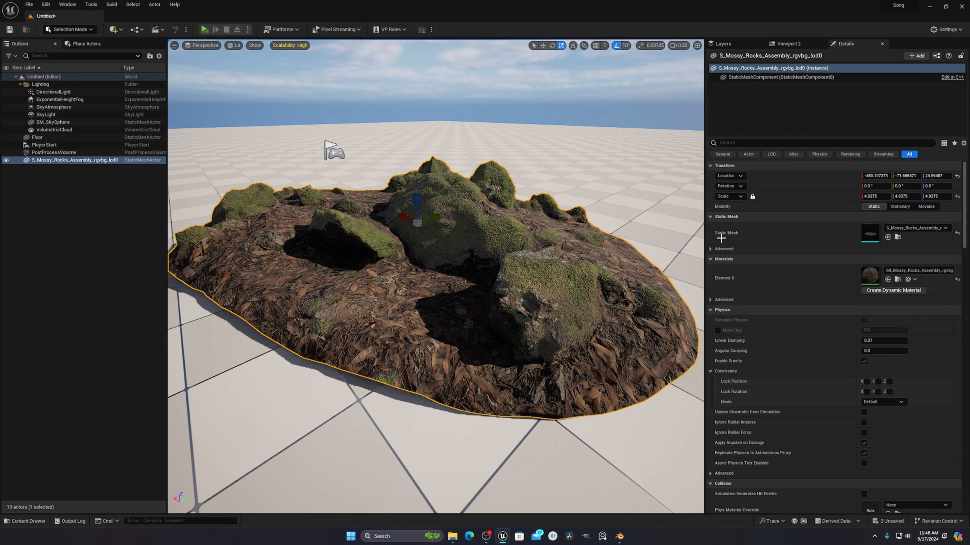
Open the S_Mossy_Rocks_Assembly_rgvbg_lod0 static mesh asset and set its Nanite Fallback Target to Relative Error
double_click(869, 234)
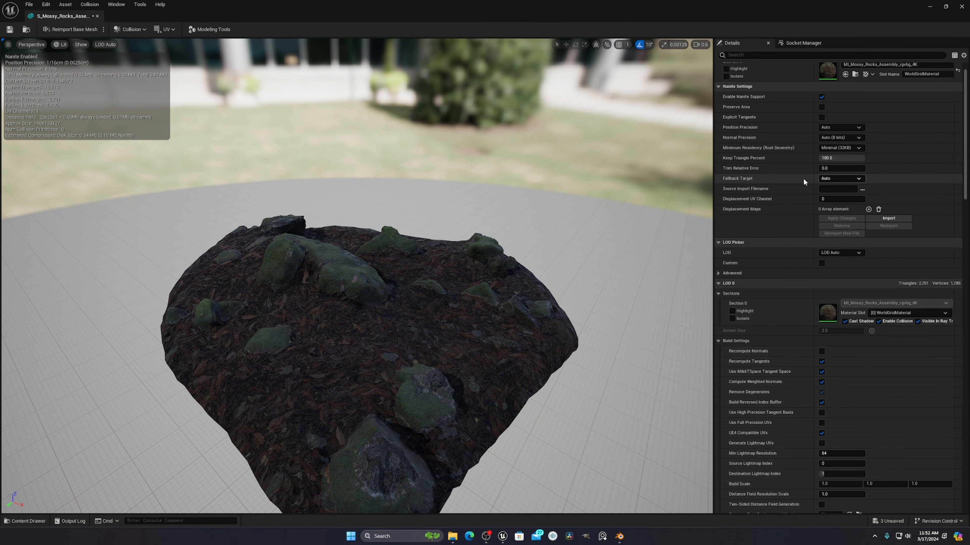
click(844, 178)
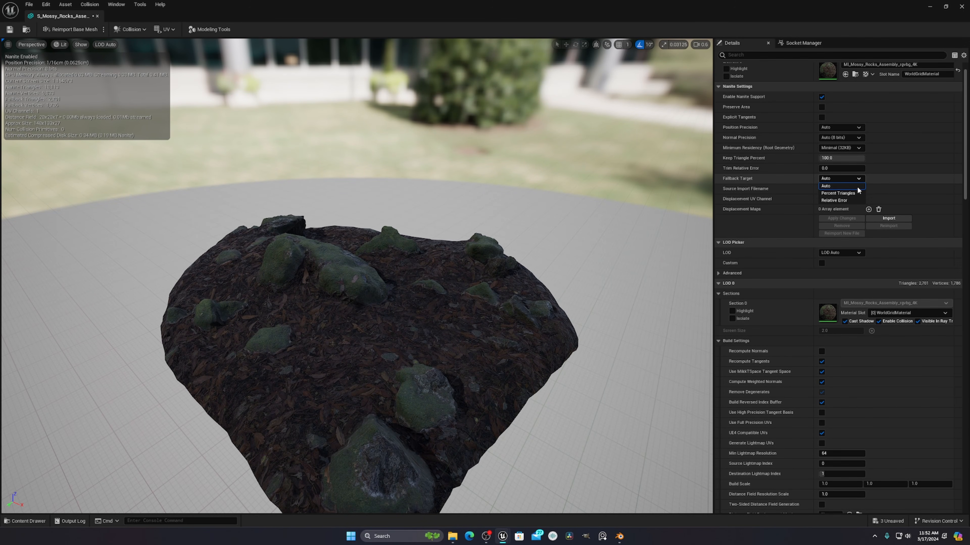
click(829, 201)
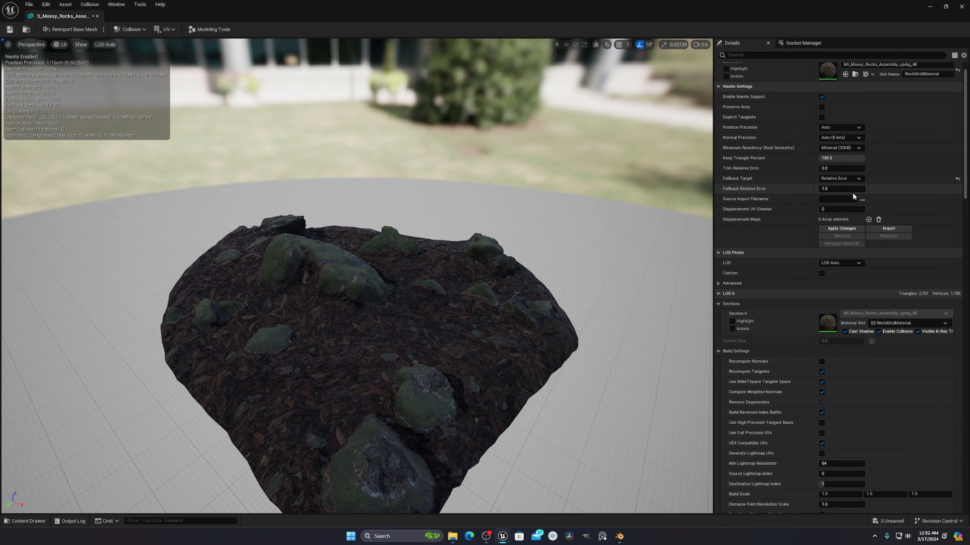
Set the Fallback Relative Error to 0, apply the Nanite changes, and save the mesh asset
click(834, 188)
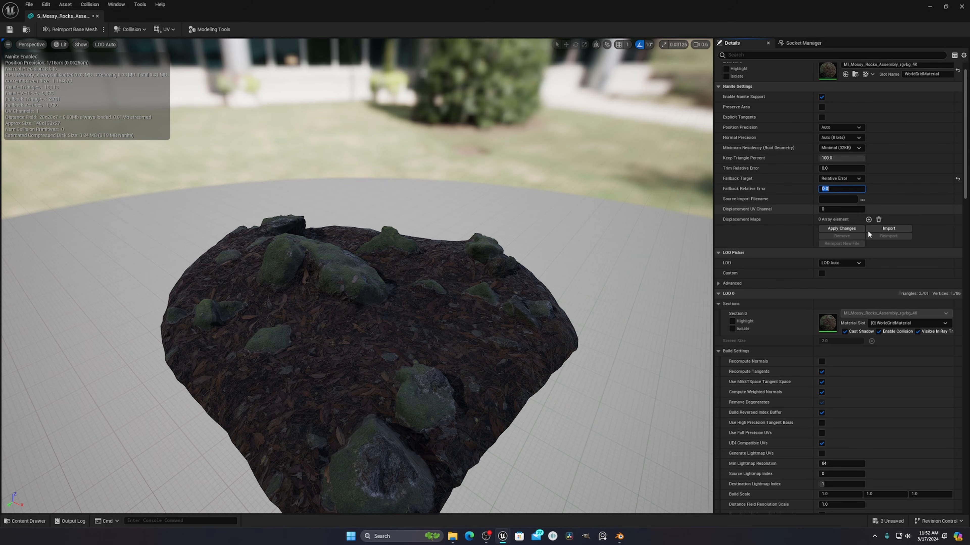
click(822, 230)
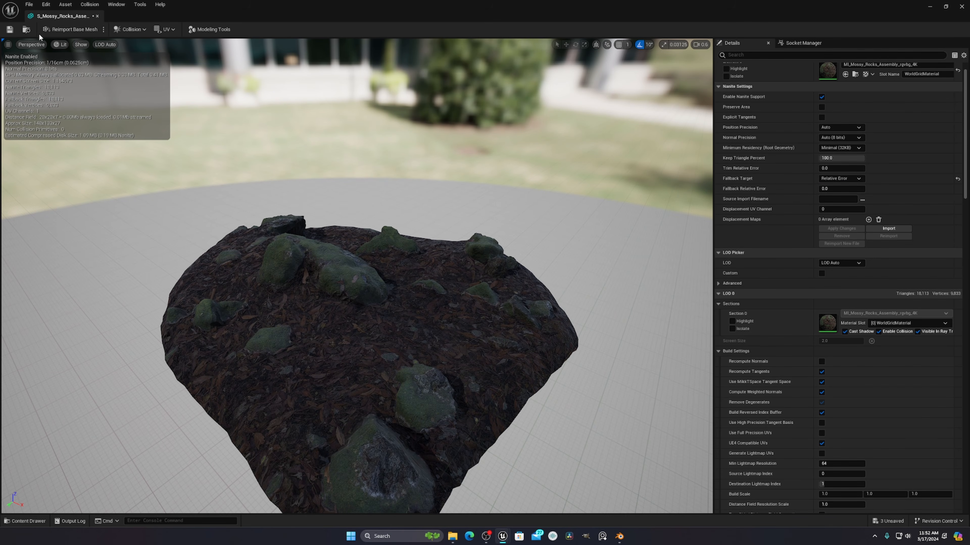
click(10, 29)
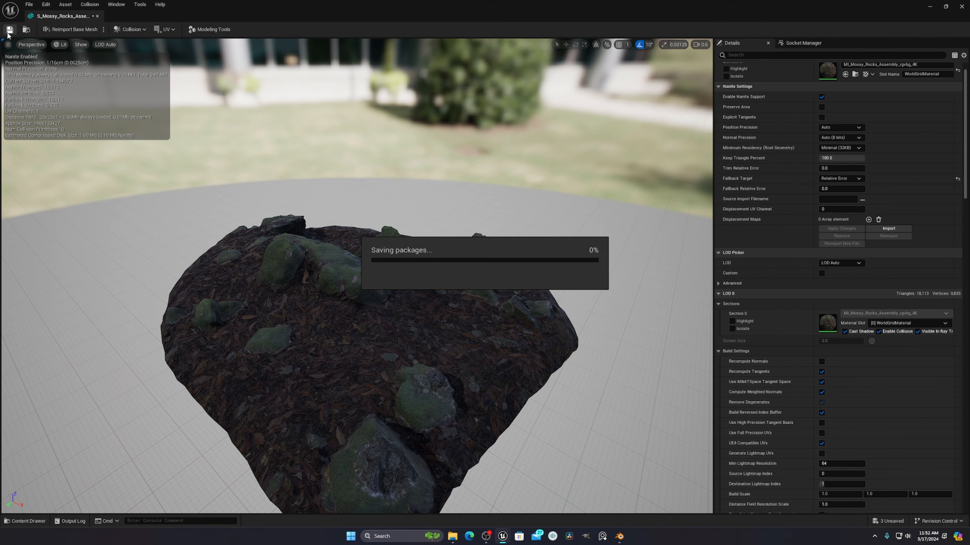
click(932, 7)
Examine the mossy rocks in the level with Path Tracing using the zero-error fallback mesh, and return to Lit
mouse_move(454, 255)
right_down()
mouse_move(453, 278)
mouse_move(455, 254)
right_up()
click(244, 47)
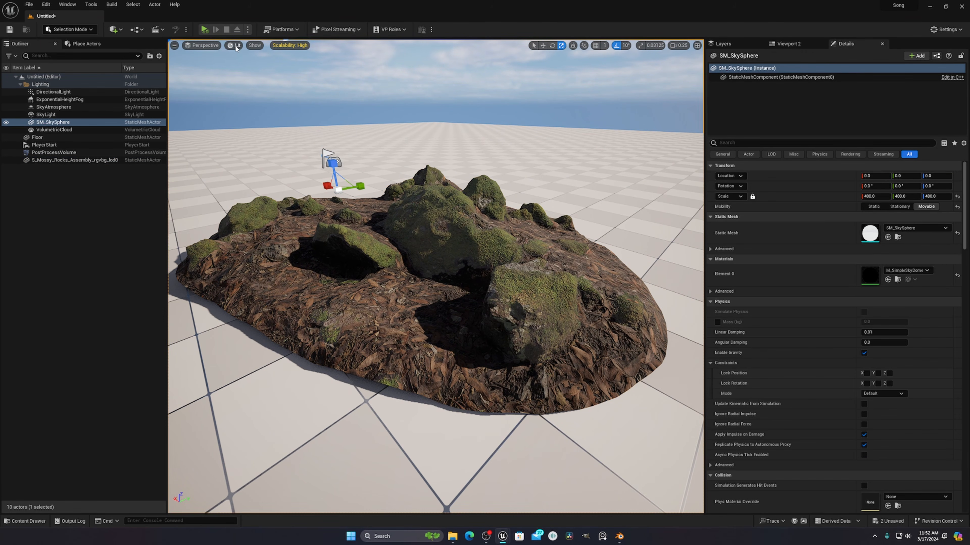
click(235, 45)
mouse_move(271, 194)
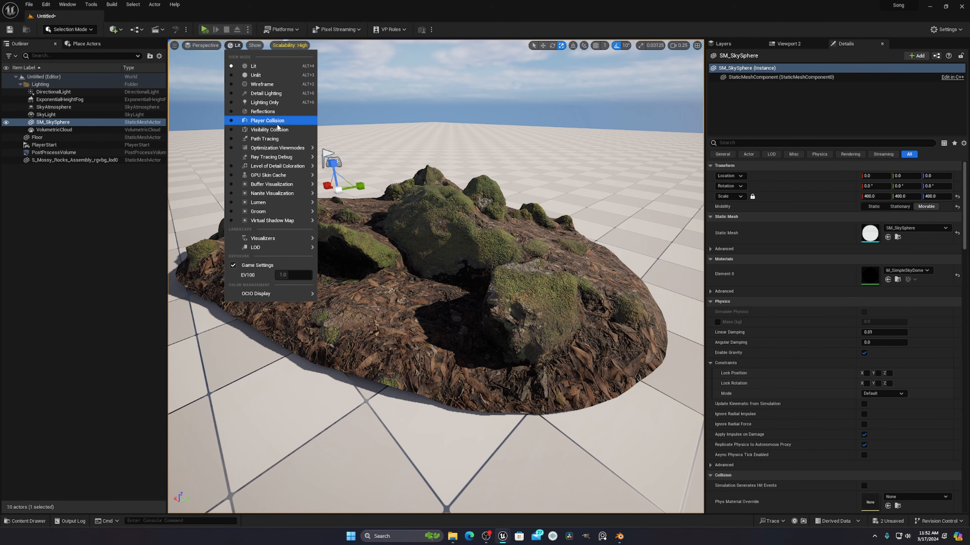
click(264, 138)
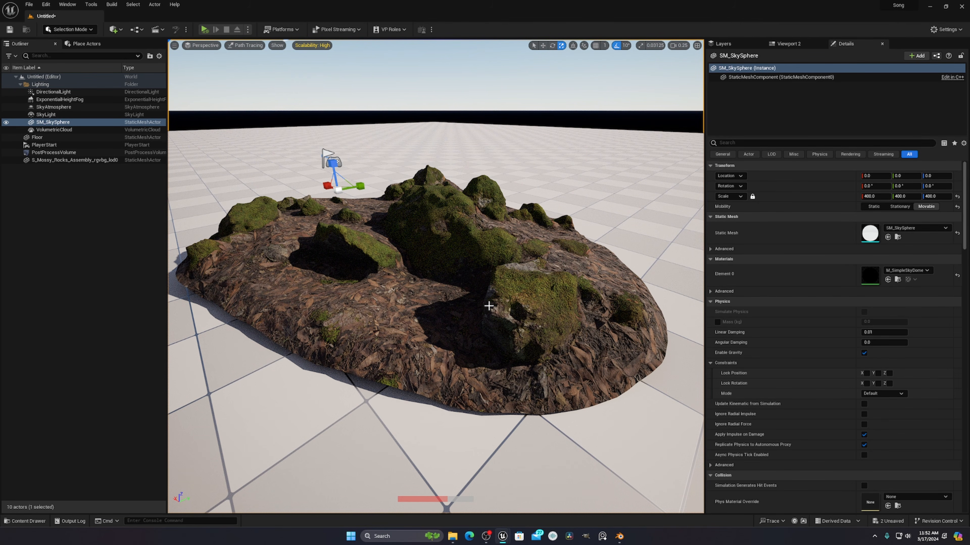
click(393, 289)
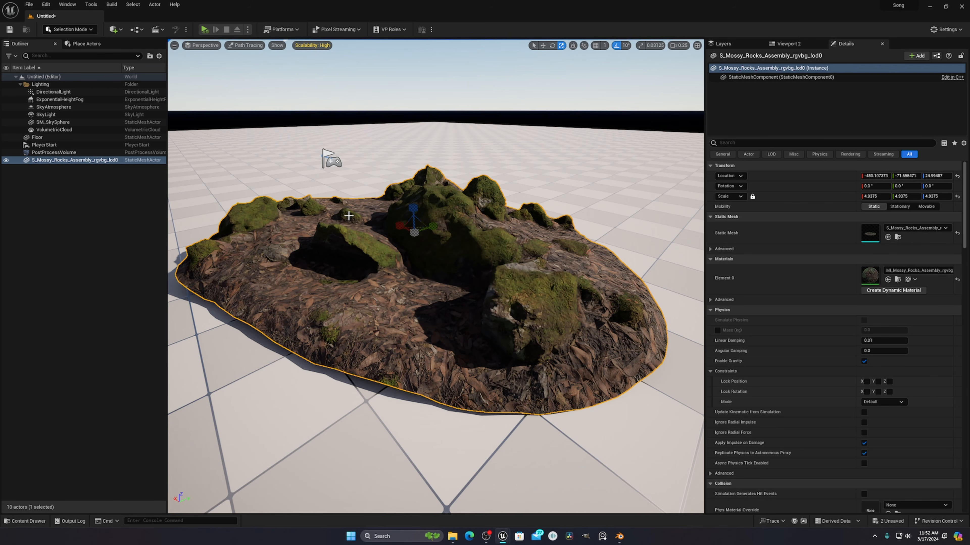
right_drag(512, 216, 529, 185)
click(246, 44)
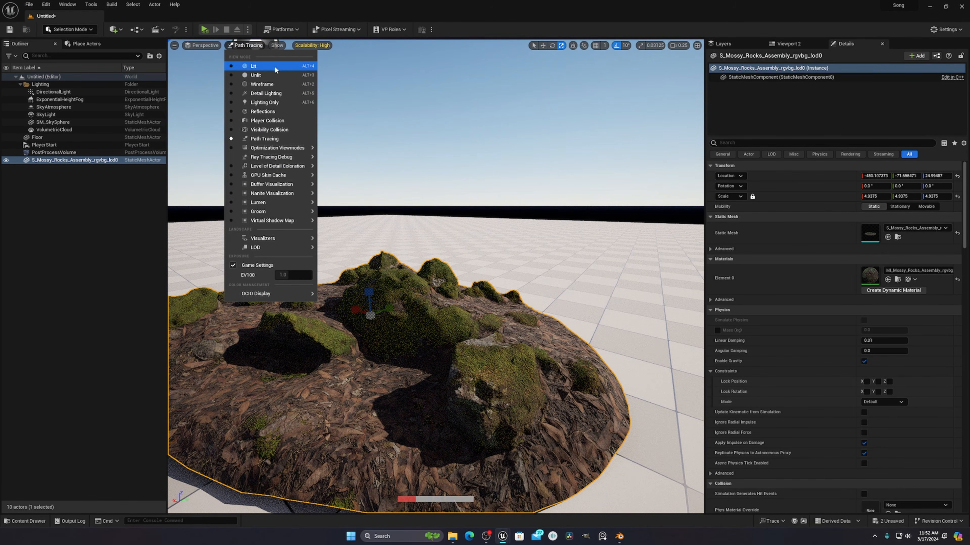
click(274, 67)
right_drag(563, 263, 535, 263)
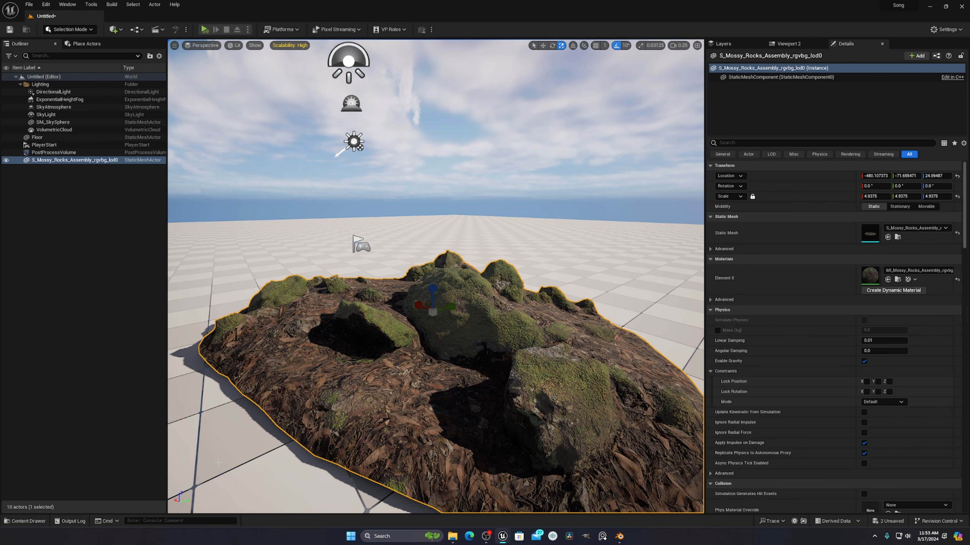
Set the mossy rocks mesh's Fallback Relative Error to 1, and close the asset applying the level of detail changes
double_click(869, 232)
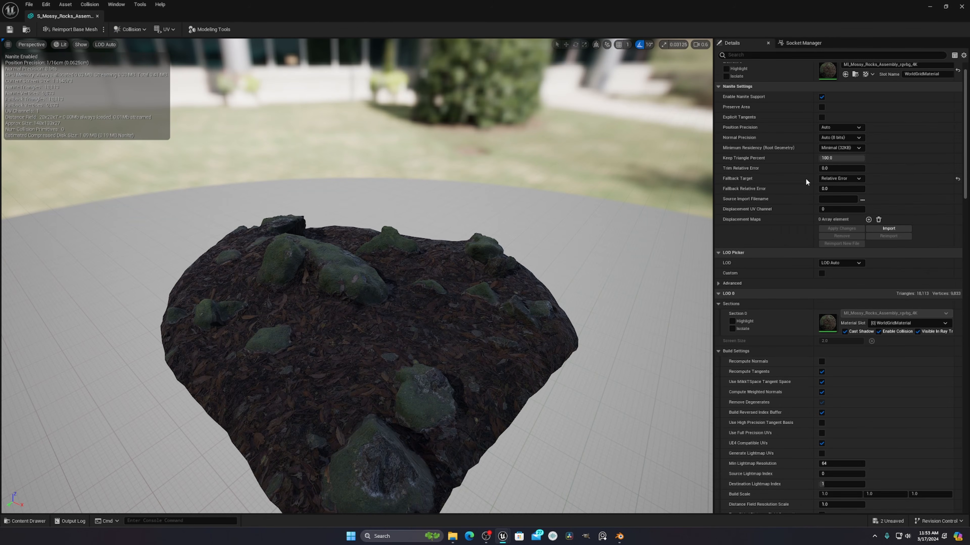
click(835, 189)
text(1)
key(Return)
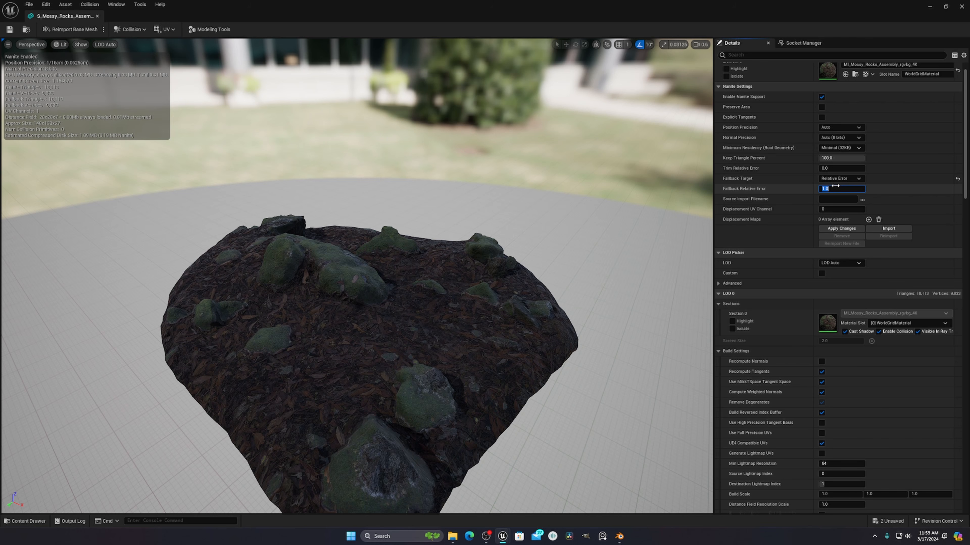
click(721, 193)
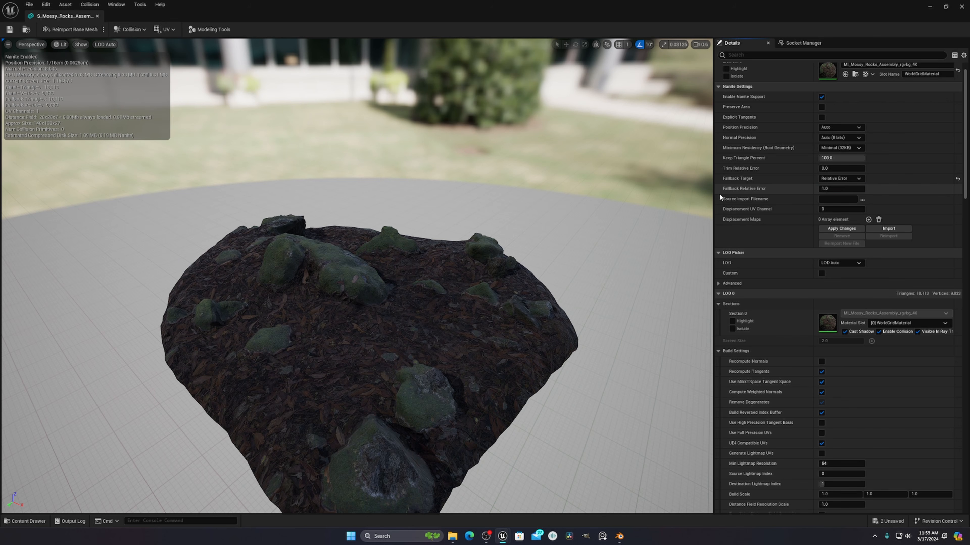
click(10, 30)
click(961, 8)
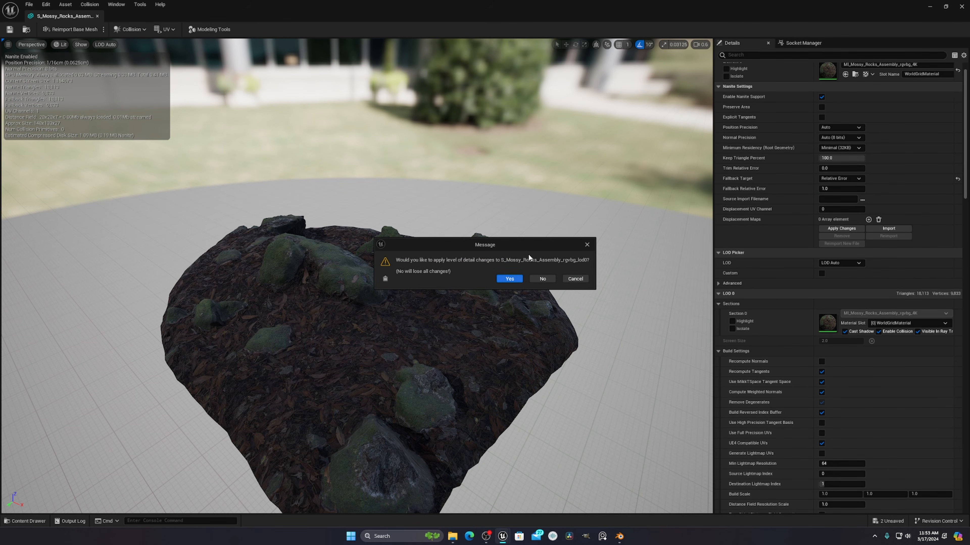
click(512, 280)
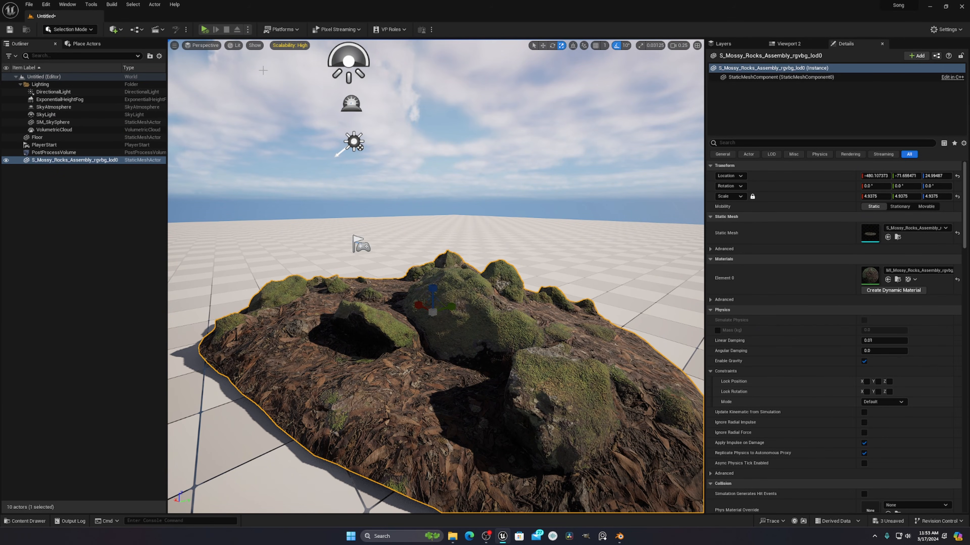
Check the rocks in Path Tracing with the fallback error of 1, and switch back to the Lit view mode
click(236, 45)
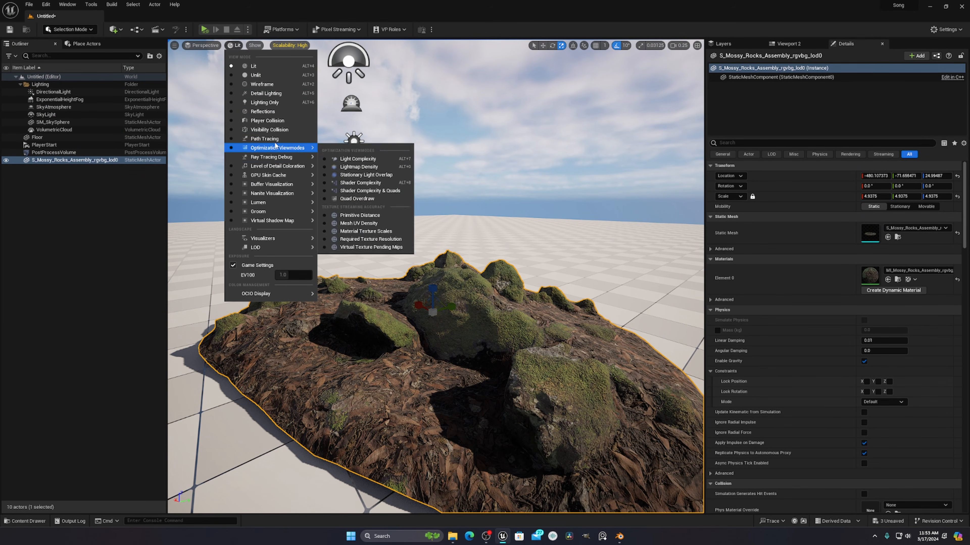
click(267, 176)
right_drag(522, 453, 524, 455)
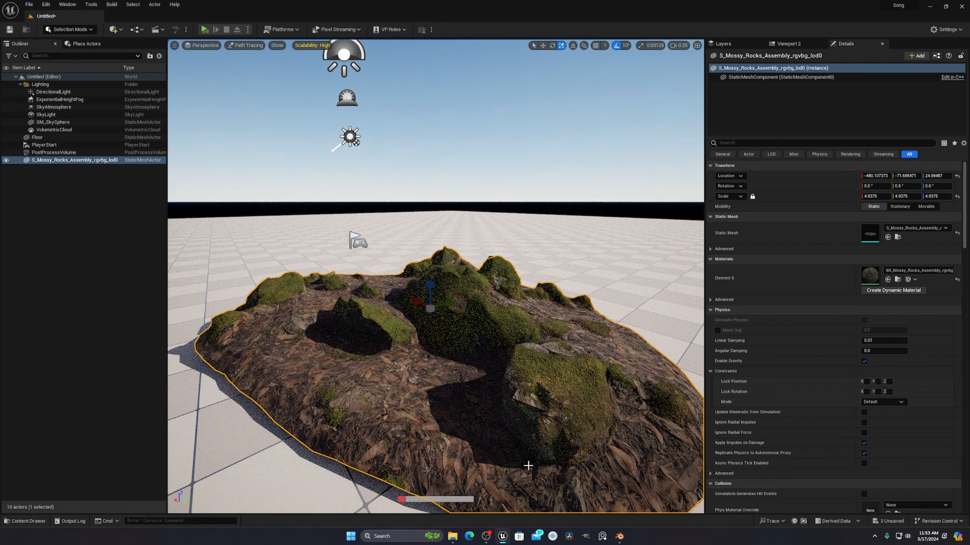
click(249, 47)
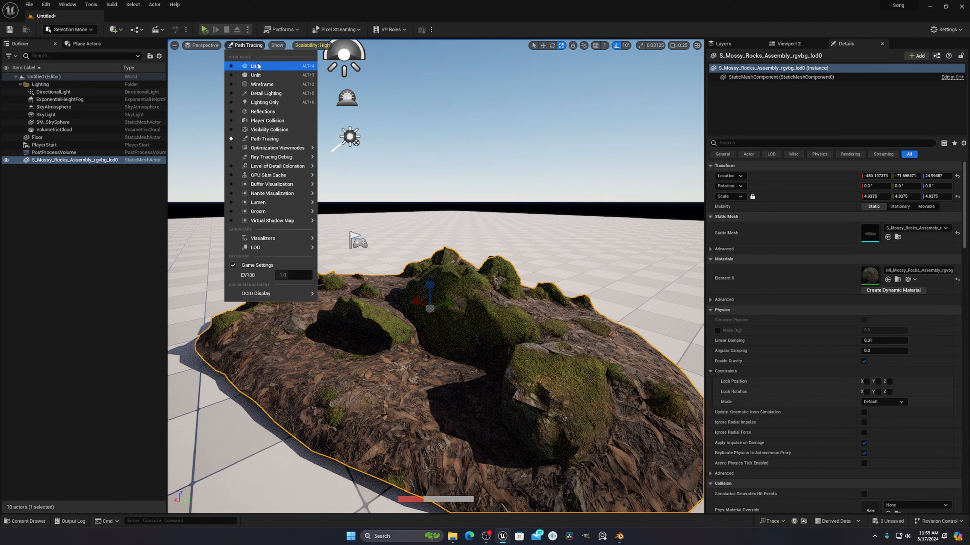
click(260, 66)
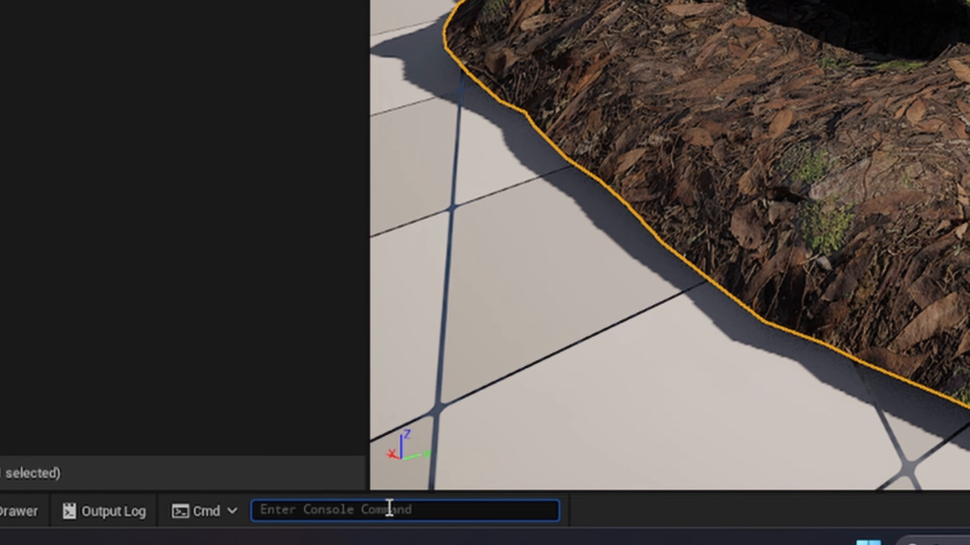
Run the console command r.RayTracing.Nanite.Mode 1
text(r)
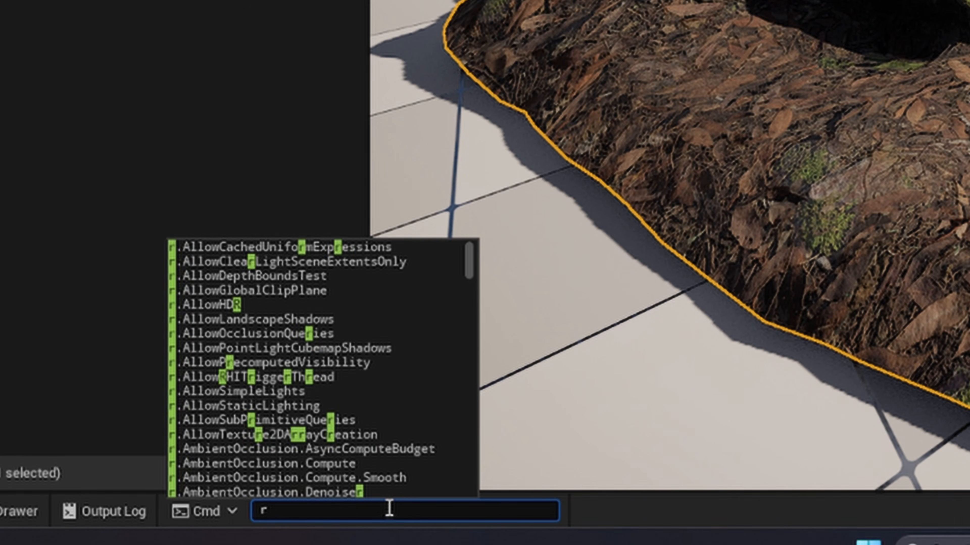
text(.rayt)
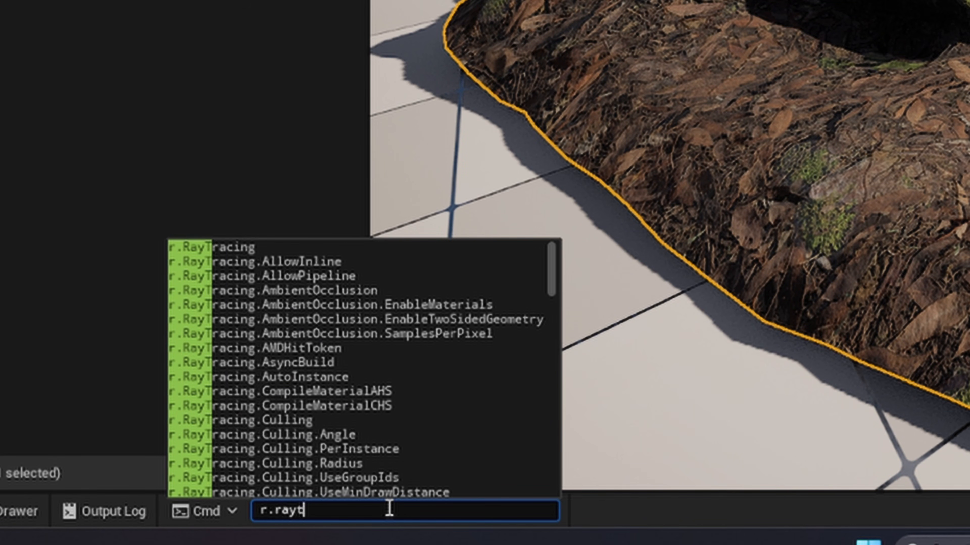
text(racing.)
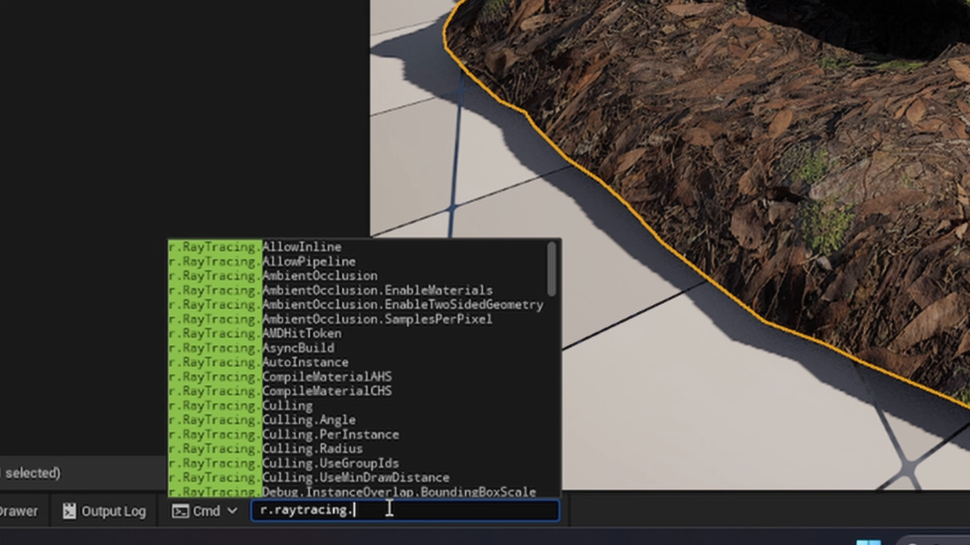
text(nani)
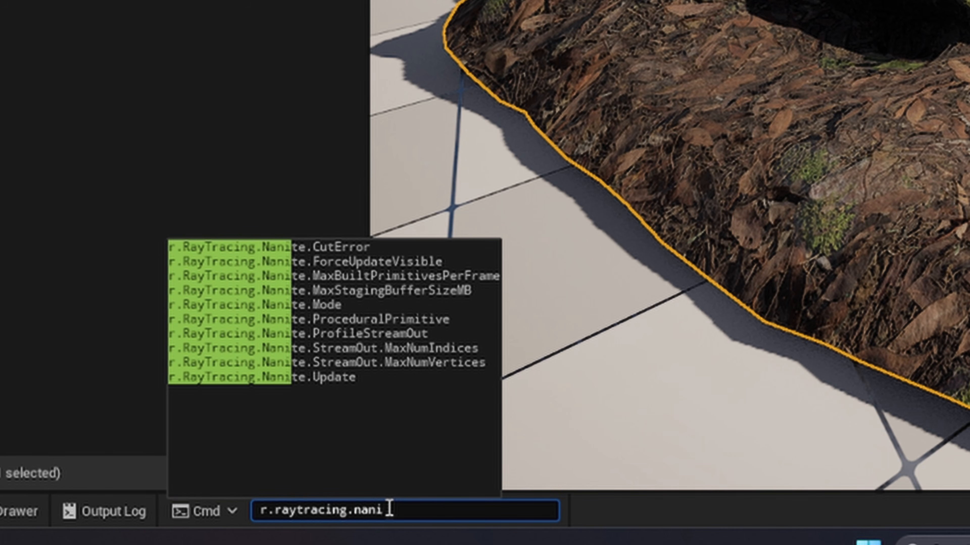
key(Down)
key(Down)
key(Down)
key(Down)
key(Down)
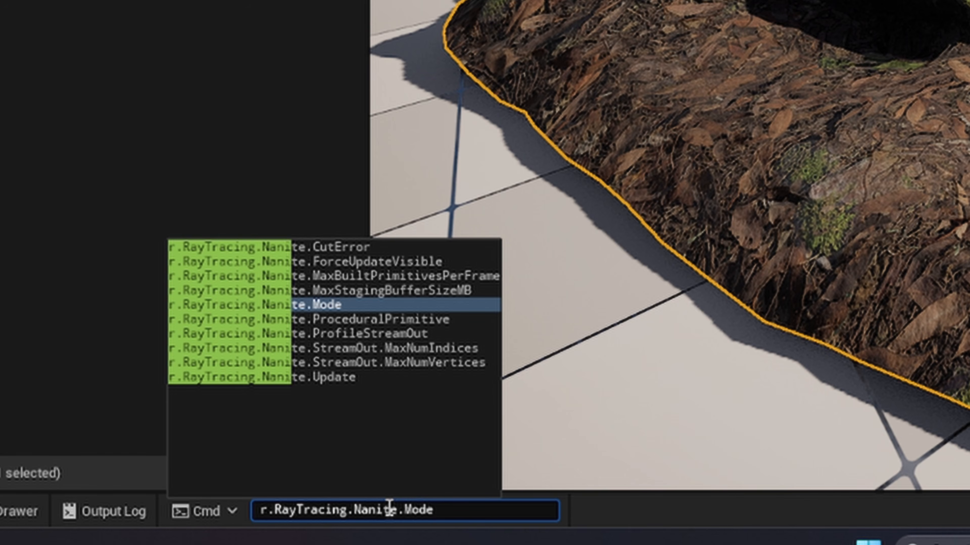
text(1)
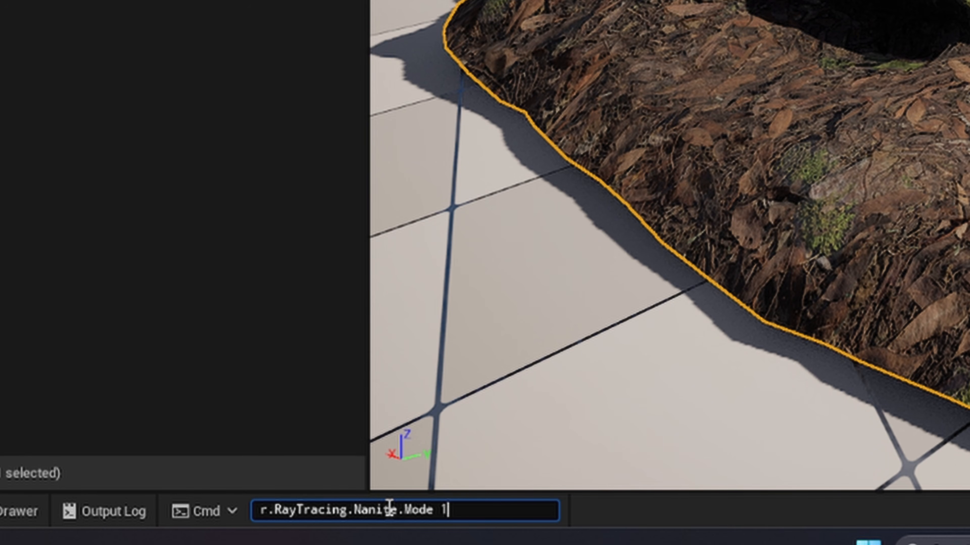
key(Return)
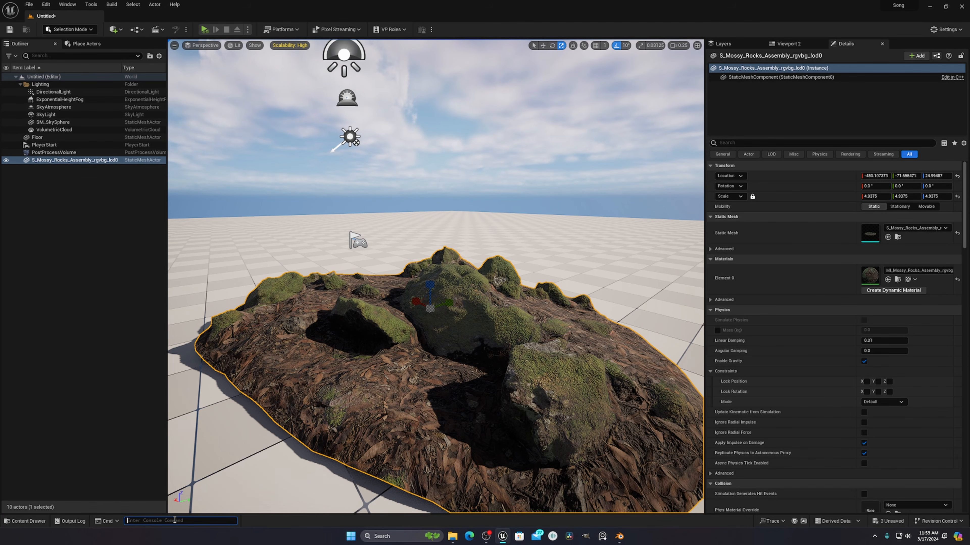
Inspect the mossy rocks up close in Path Tracing with Nanite ray tracing mode 1, and restore the Lit view mode
click(235, 45)
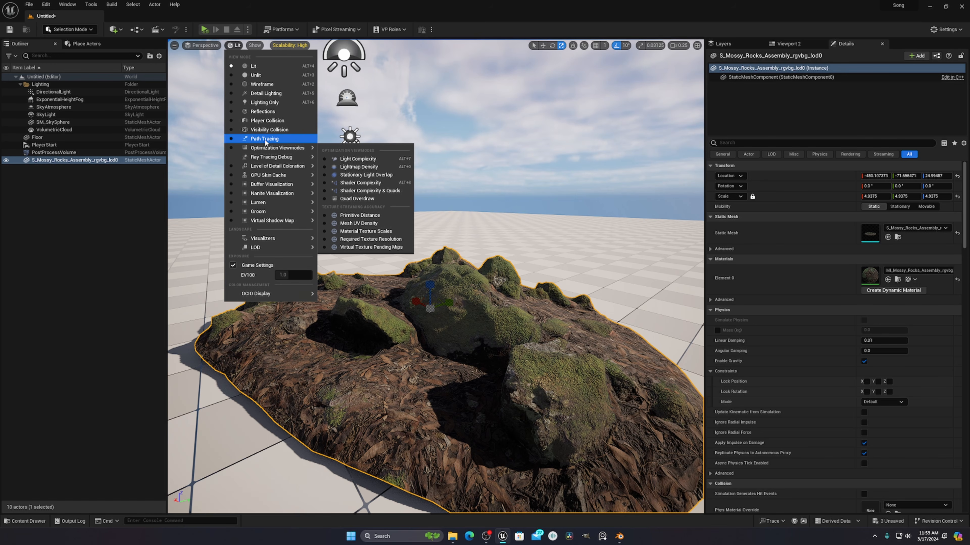
click(264, 138)
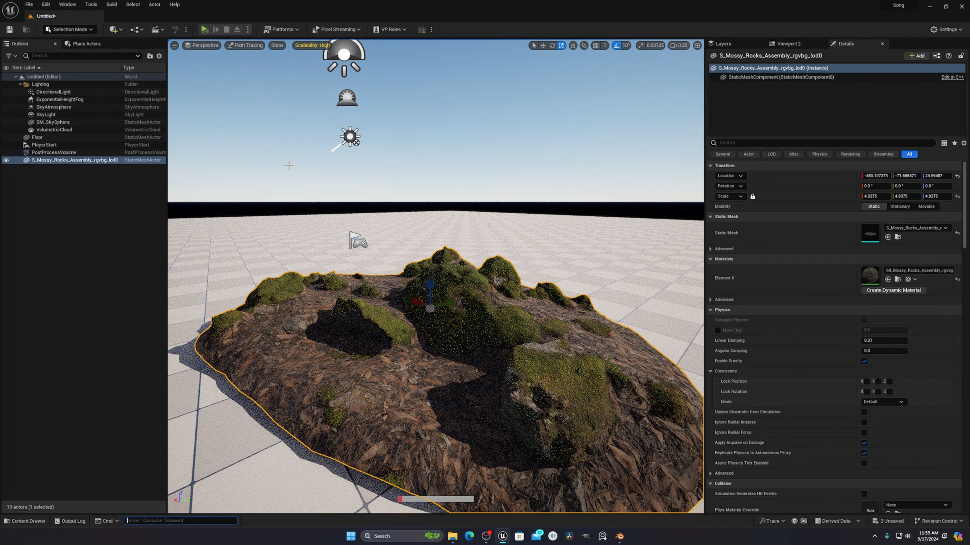
scroll(515, 448, up, 3)
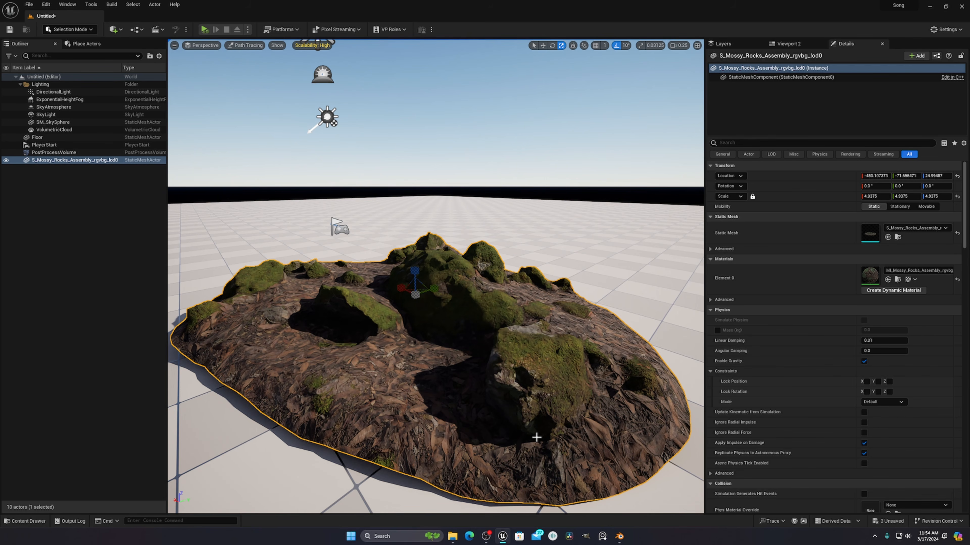
right_drag(457, 440, 473, 435)
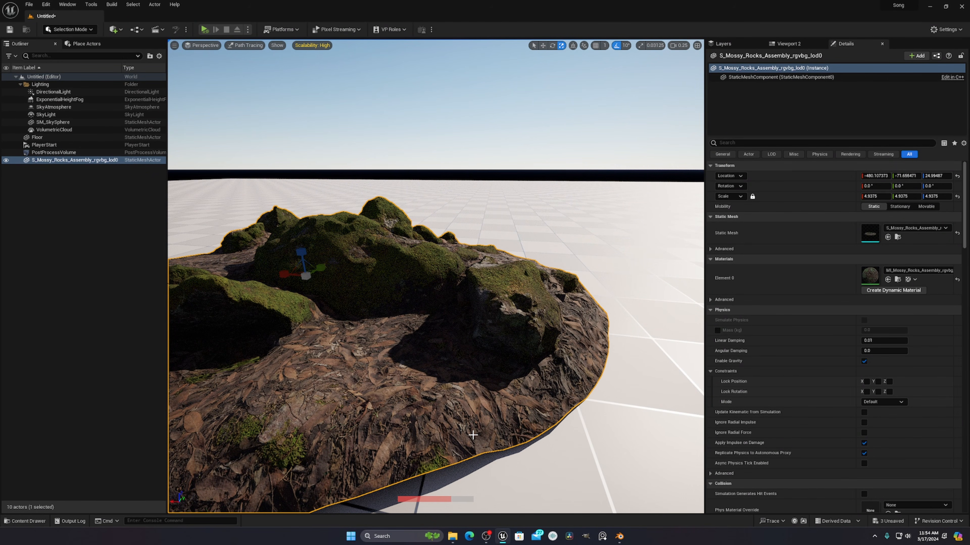
mouse_move(473, 435)
right_down()
mouse_move(451, 426)
mouse_move(473, 439)
mouse_move(441, 445)
right_up()
key(s)
key(w)
key(e)
key(w)
key(s)
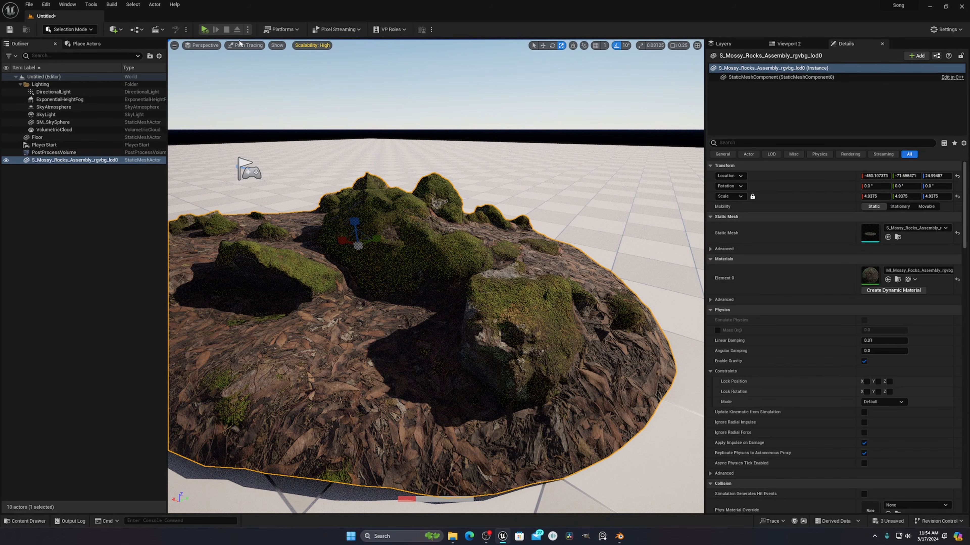
click(253, 45)
click(257, 65)
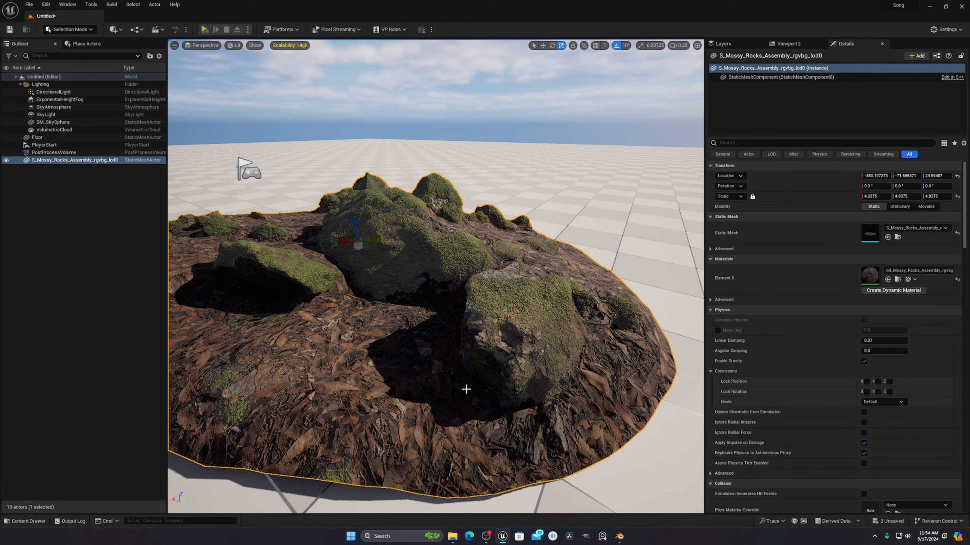
Compare the rocks once more between Path Tracing and Lit from the same viewpoint, ending on a lower Lit view
click(236, 50)
click(235, 45)
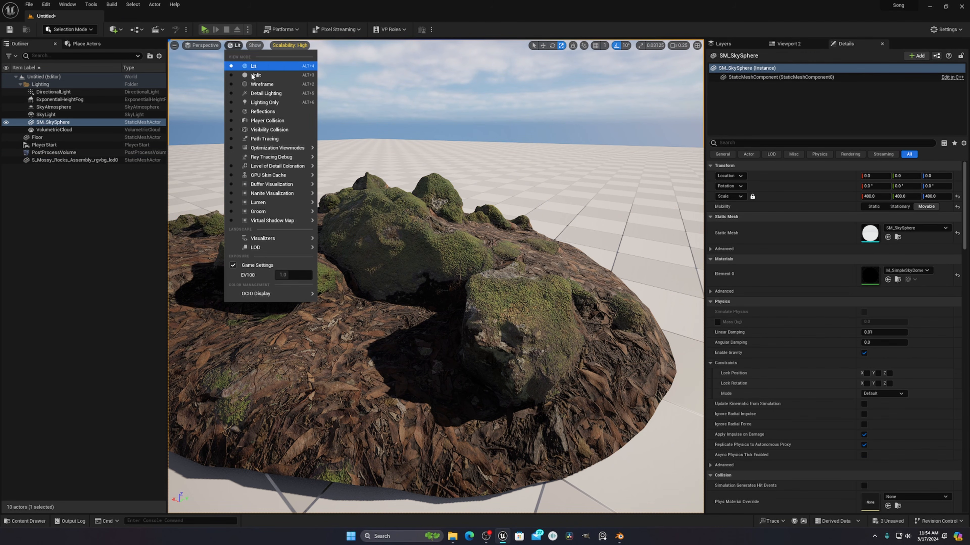
click(268, 141)
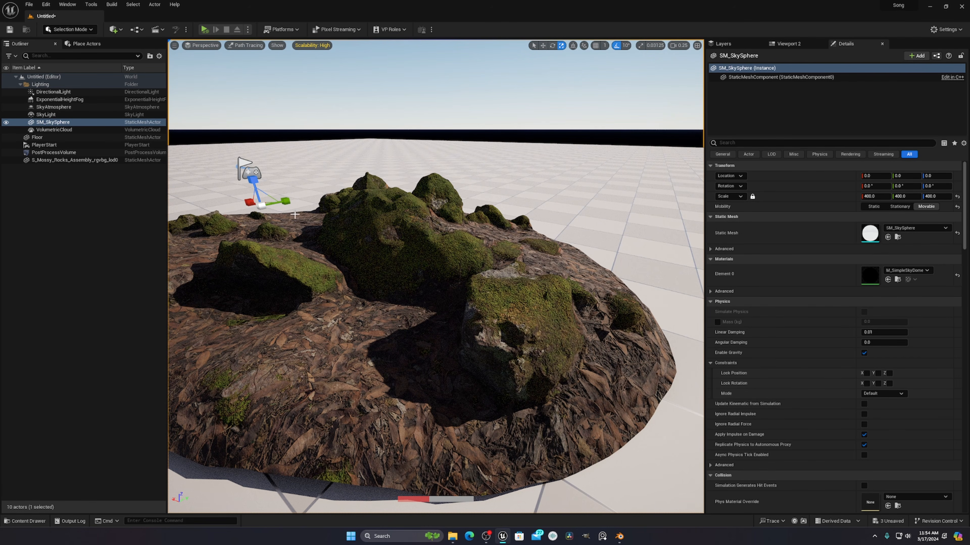
click(236, 45)
click(254, 65)
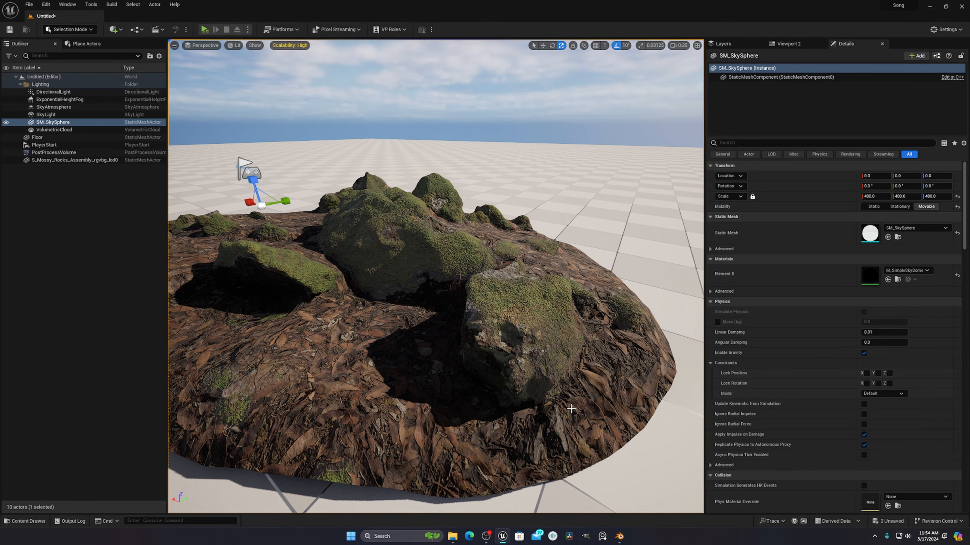
right_drag(592, 384, 535, 370)
right_drag(503, 429, 502, 390)
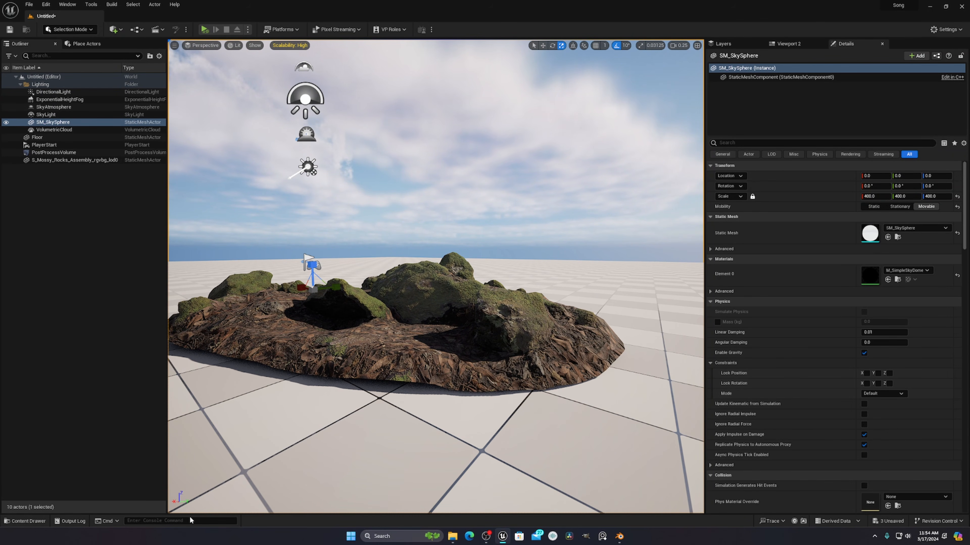